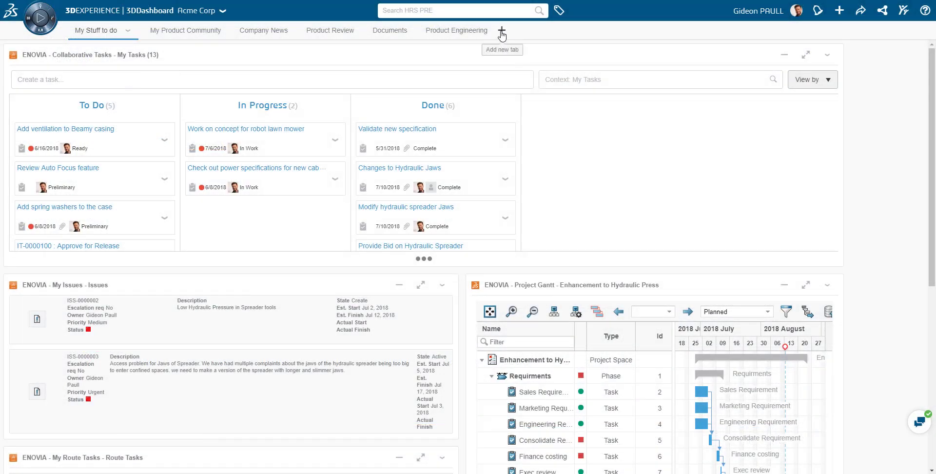
Step: Add a new dashboard tab and name it Engineering
left_click(516, 30)
double_click(505, 31)
type("Engineering")
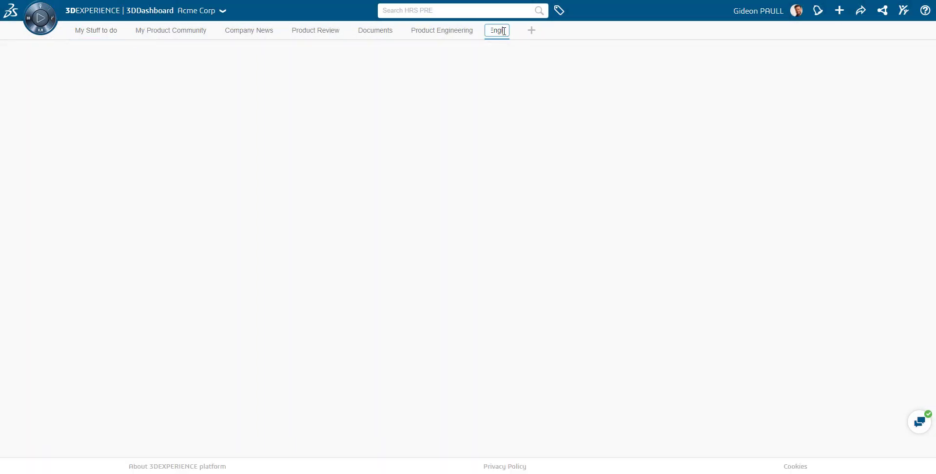
left_click(493, 112)
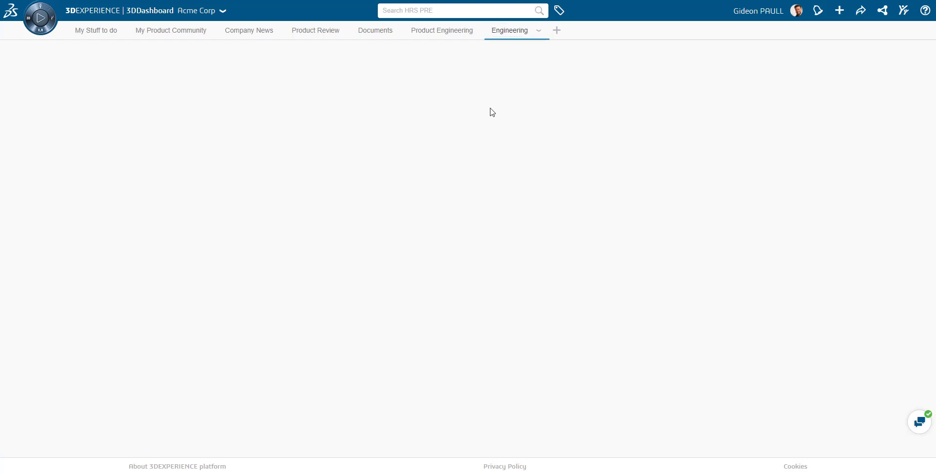
Step: Place the Engineering Release widget on the Engineering tab and widen it across the dashboard
left_click(41, 7)
scroll(155, 310, "down", 2)
left_click_drag(68, 414, 421, 177)
left_click_drag(464, 209, 879, 310)
left_click(445, 10)
Step: Search for Excavator and load GP_Excavator into the Engineering Release widget
type("Ex")
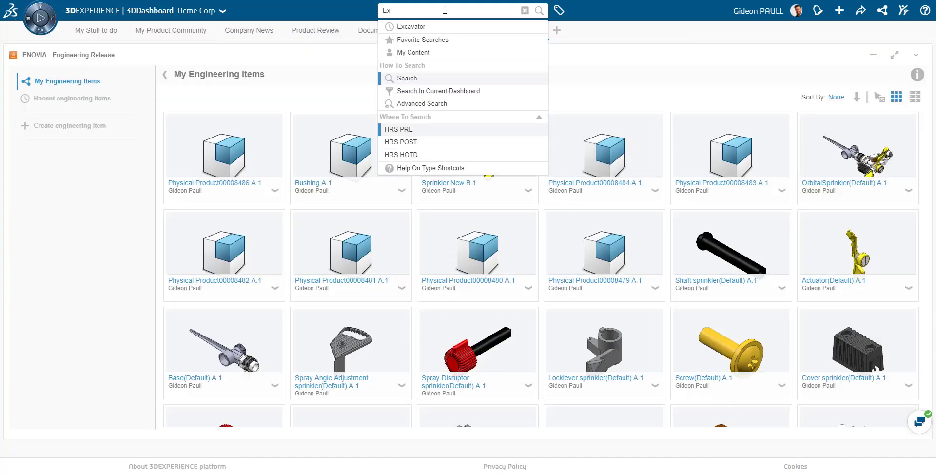
key("Down")
key("Return")
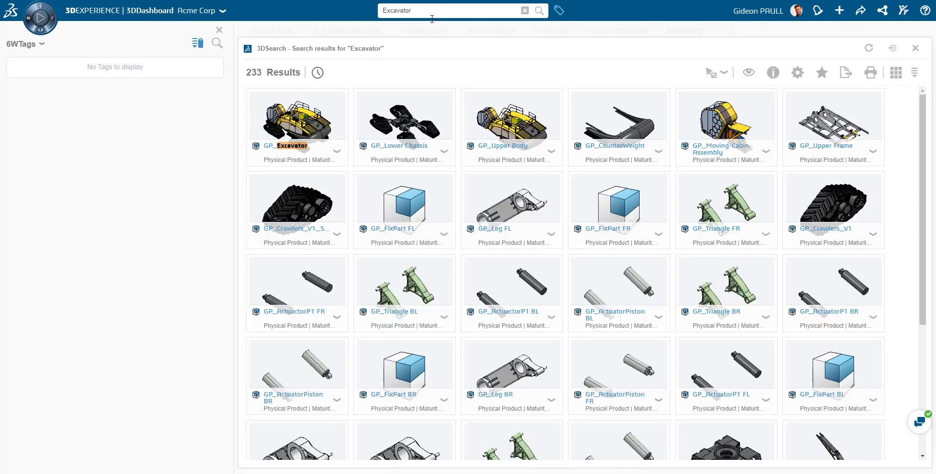
left_click_drag(298, 126, 437, 87)
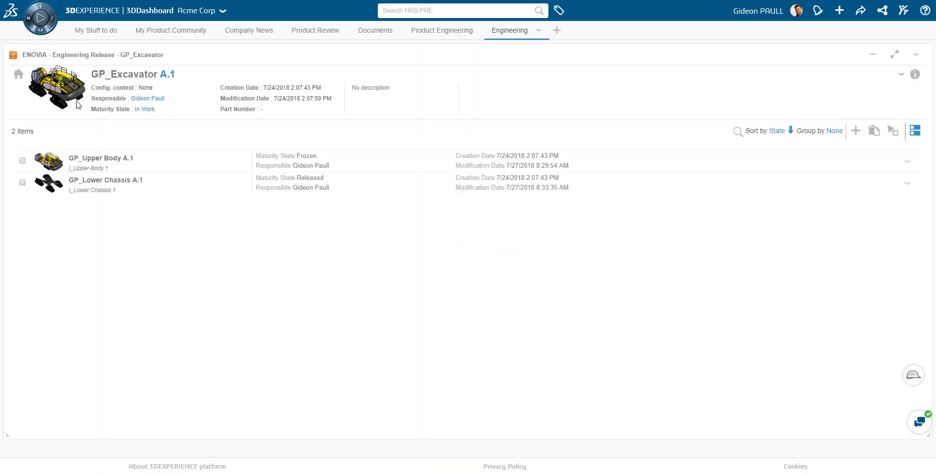
Step: Open GP_Moving-Cabin-Assembly under GP_Upper Body and group its parts by reference, expanding the actuator instances
left_click(910, 167)
left_click(865, 184)
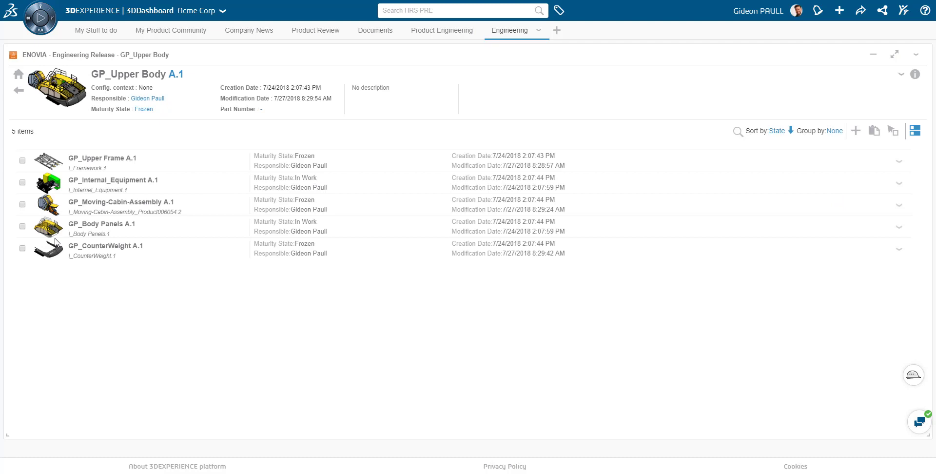
left_click(900, 210)
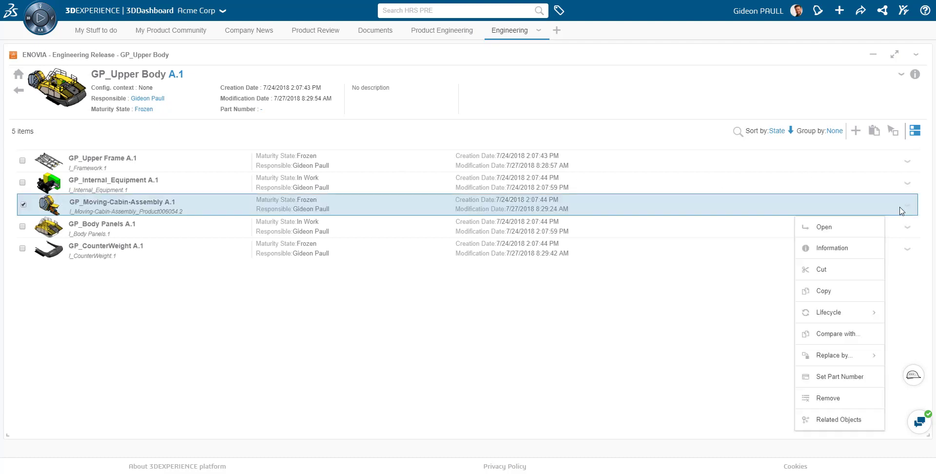
left_click(858, 226)
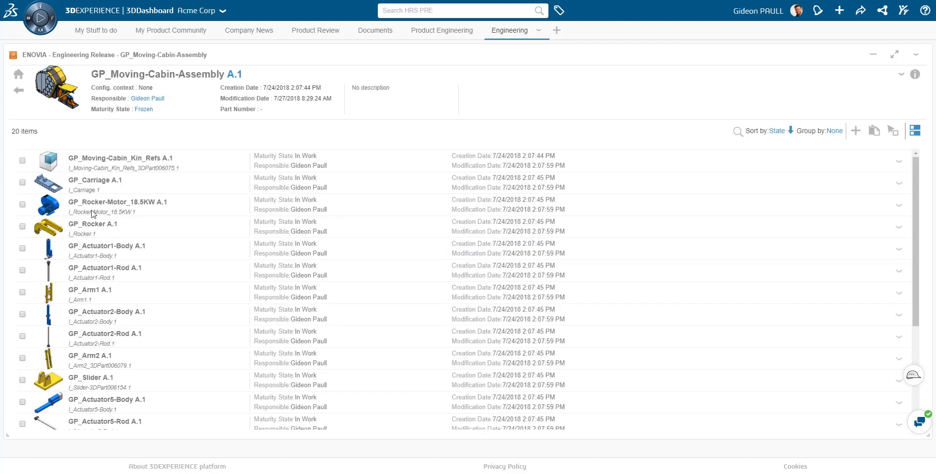
left_click(833, 136)
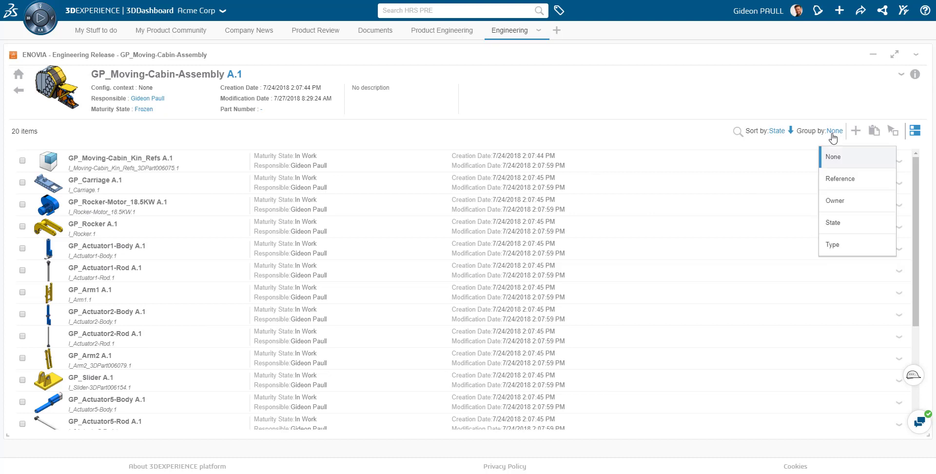
left_click(839, 179)
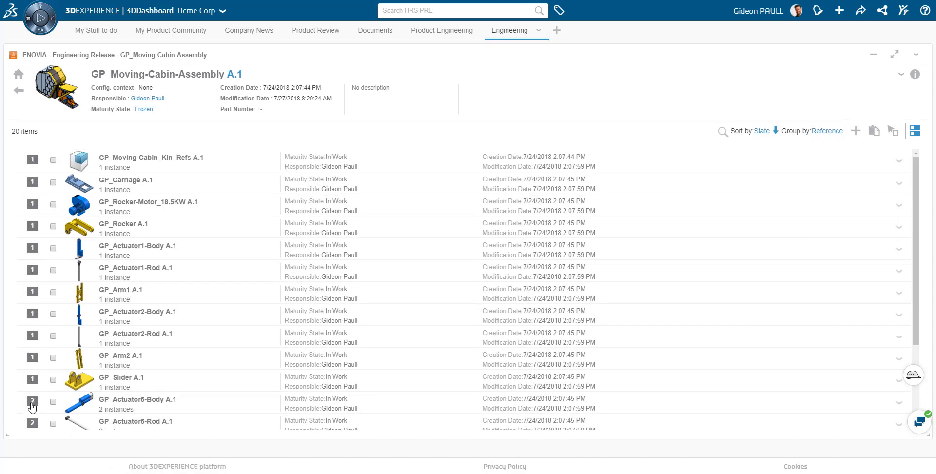
left_click(32, 402)
scroll(92, 391, "down", 3)
left_click(33, 309)
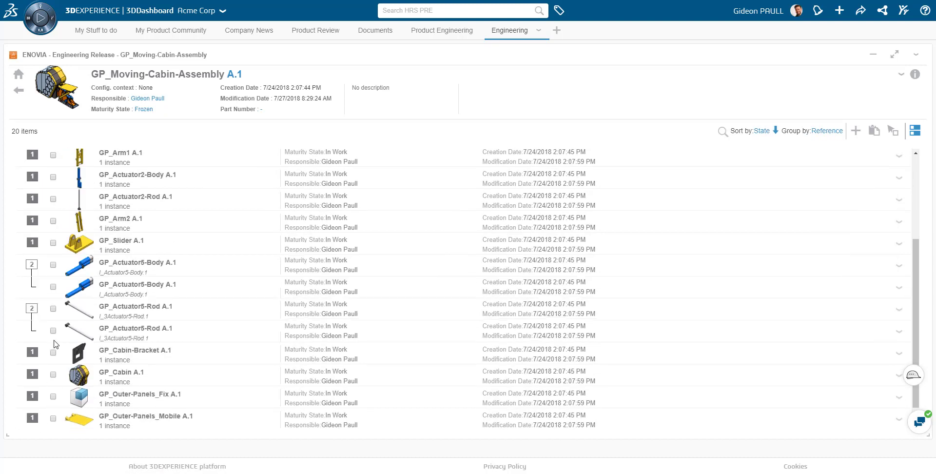
Step: Back in GP_Upper Body, group children by maturity state, then set grouping back to None
left_click(19, 91)
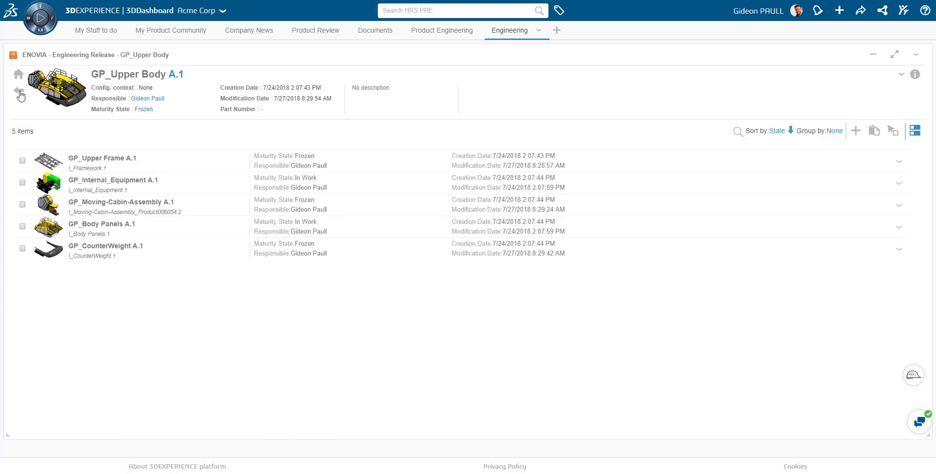
left_click(835, 130)
left_click(844, 223)
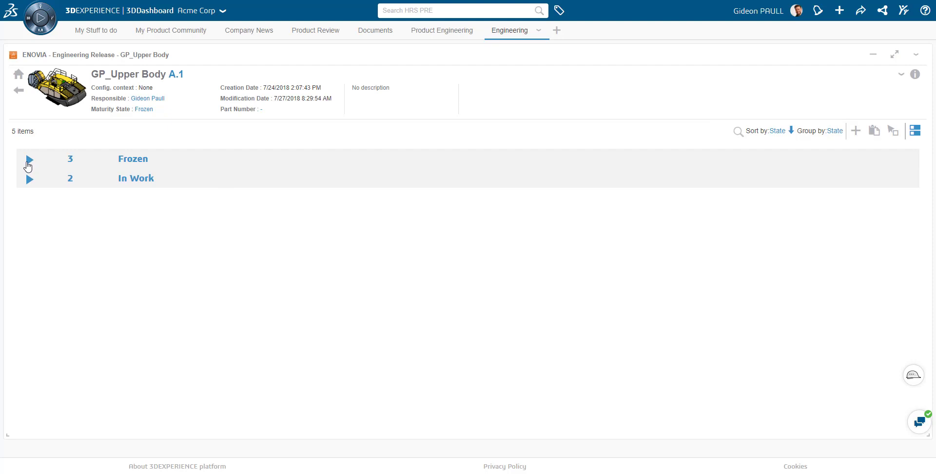
left_click(29, 159)
left_click(29, 262)
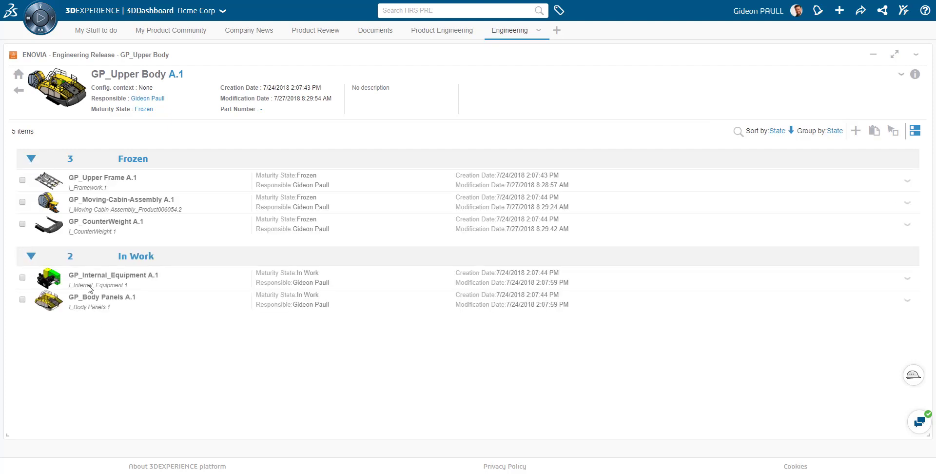
left_click(834, 131)
left_click(844, 145)
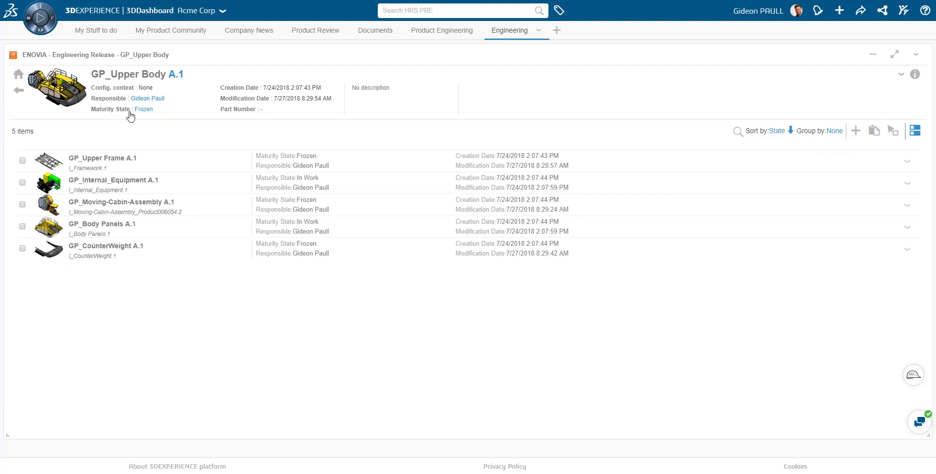
Step: Return to GP_Excavator and set its part number to E-000011
left_click(19, 93)
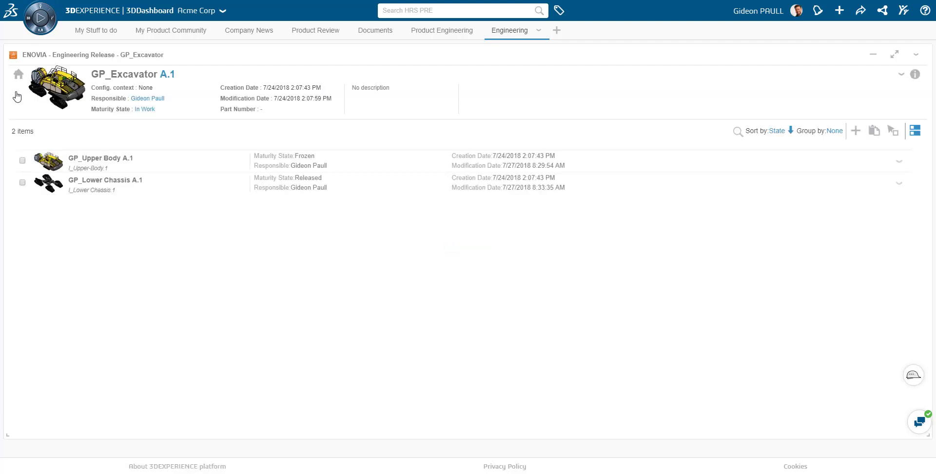
left_click(901, 74)
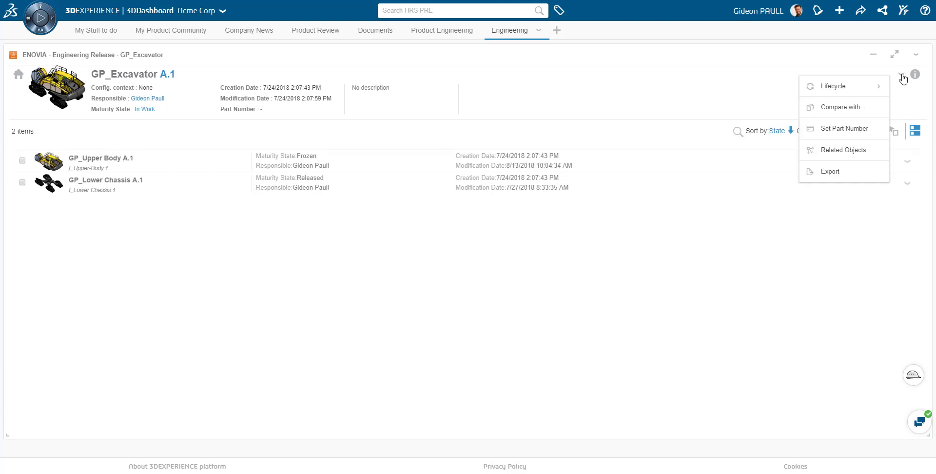
left_click(842, 137)
type("E-00")
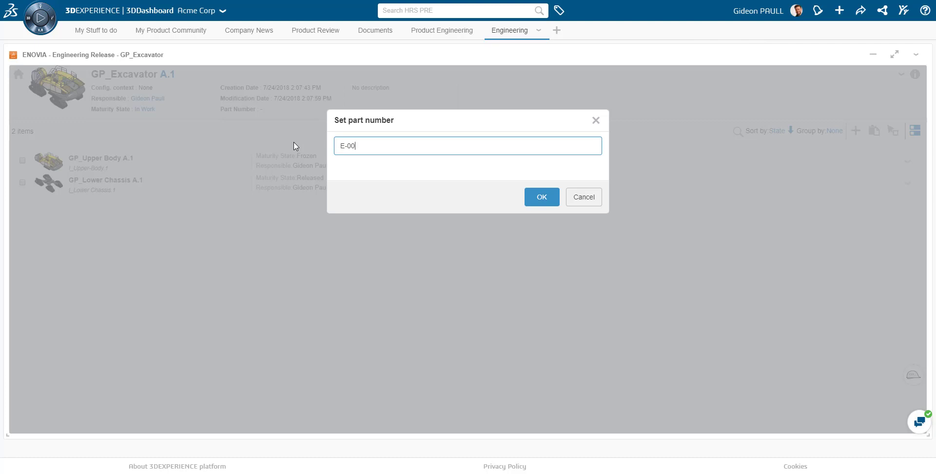
type("0011")
left_click(542, 197)
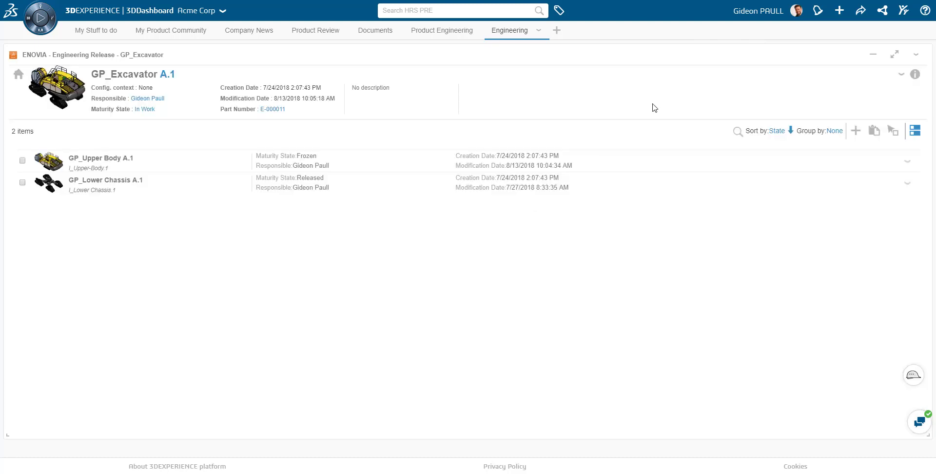
Step: Change the GP_Excavator description to 'Big Excavator' in its properties and save
left_click(913, 80)
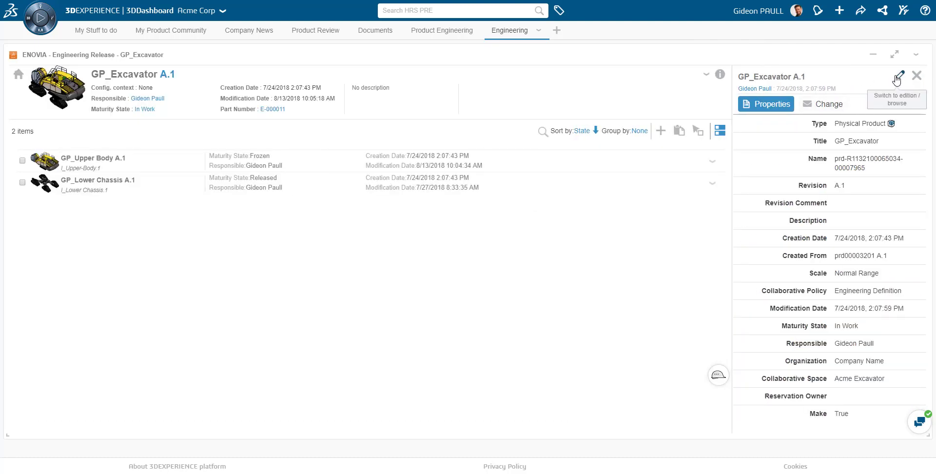
left_click(856, 246)
type("Big")
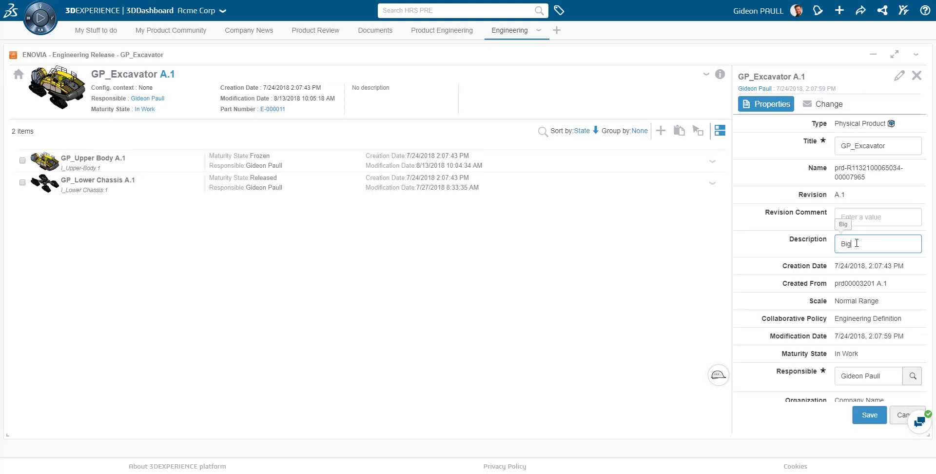
type(" Excavator")
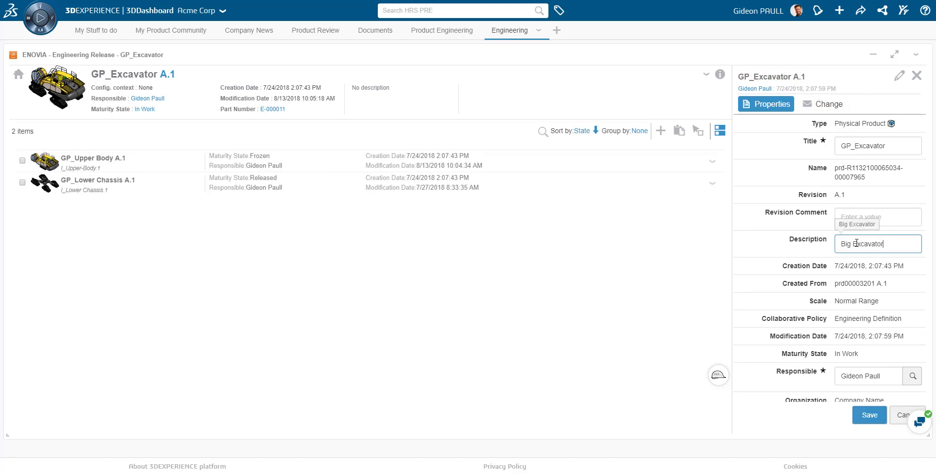
left_click(868, 414)
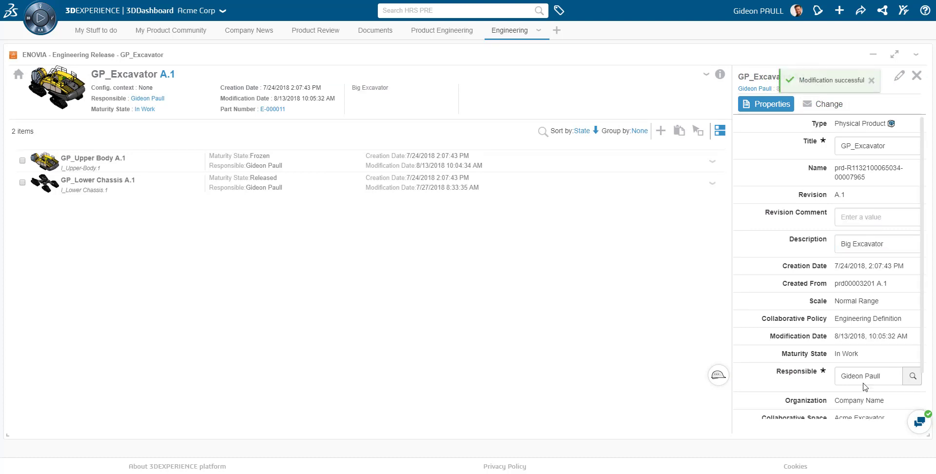
left_click(917, 76)
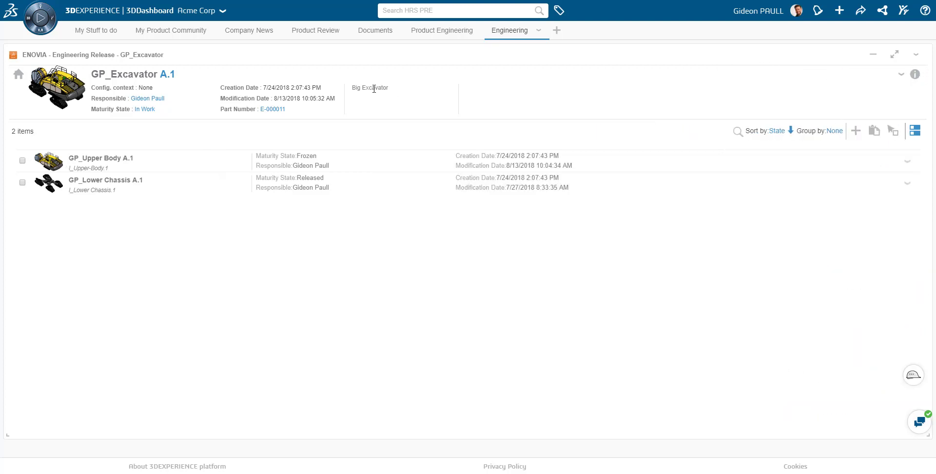
left_click(268, 111)
left_click(587, 197)
left_click(903, 76)
left_click(845, 151)
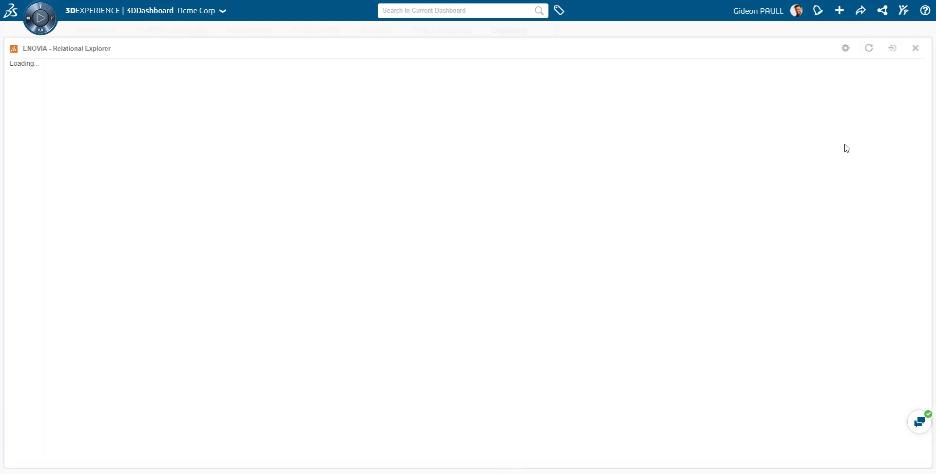
left_click(118, 71)
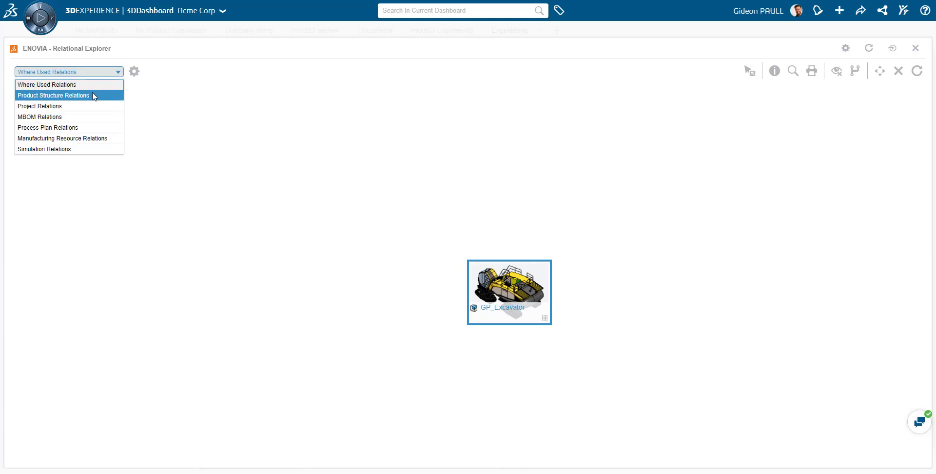
left_click(93, 95)
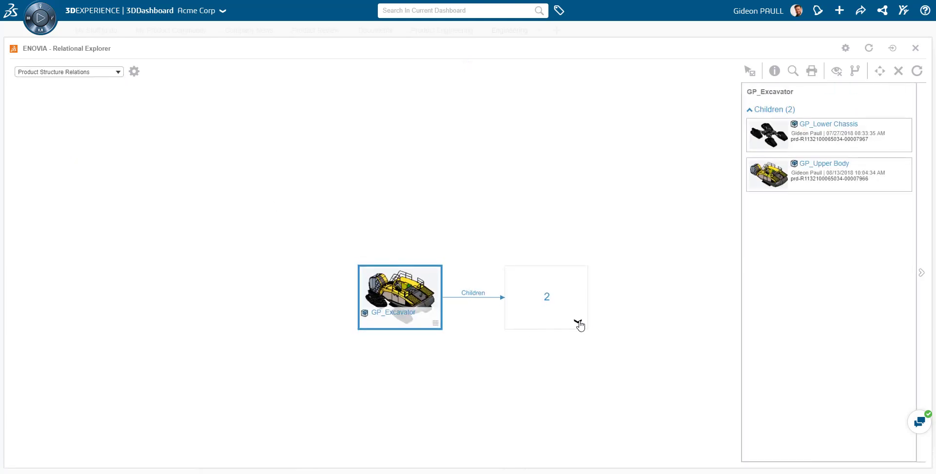
left_click(578, 322)
left_click(632, 330)
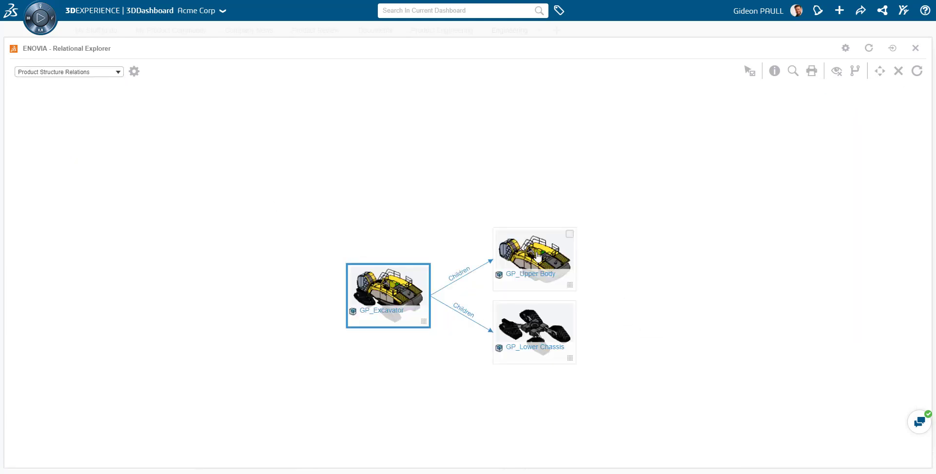
left_click(507, 262)
left_click(507, 262)
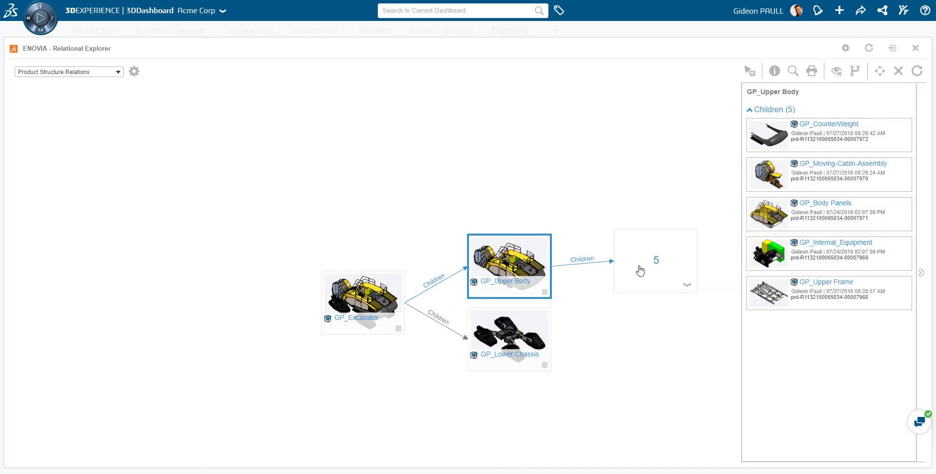
double_click(639, 265)
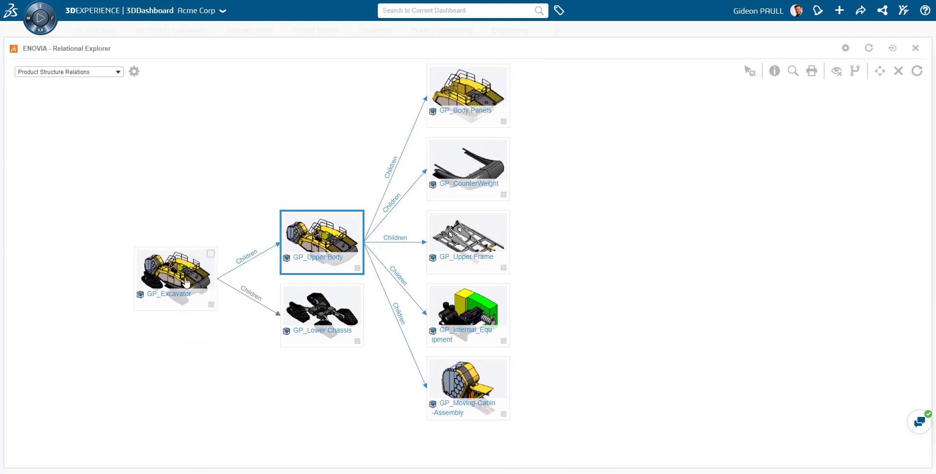
Step: Close the Relational Explorer and open GP_Moving-Cabin-Assembly via GP_Upper Body
left_click(916, 51)
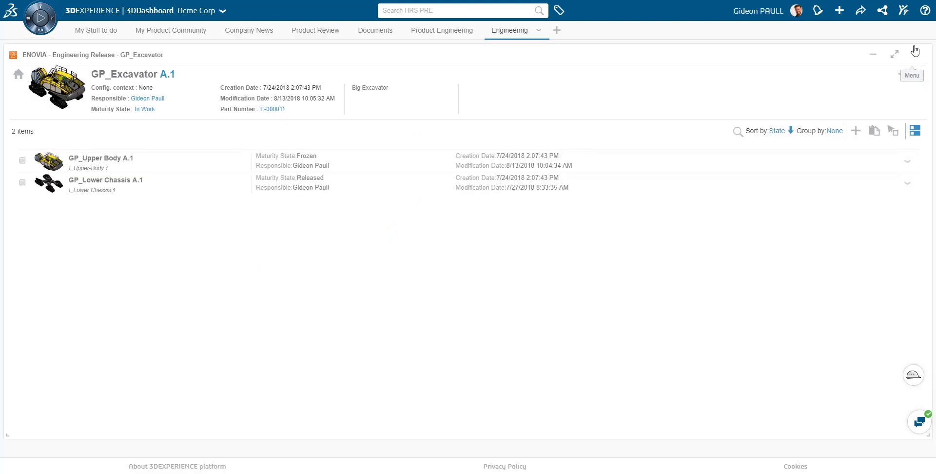
left_click(908, 168)
left_click(837, 182)
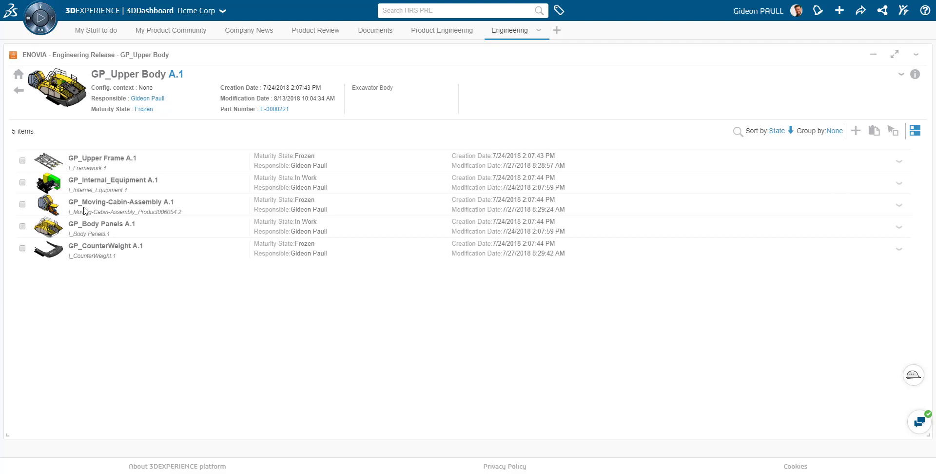
left_click(900, 206)
left_click(869, 235)
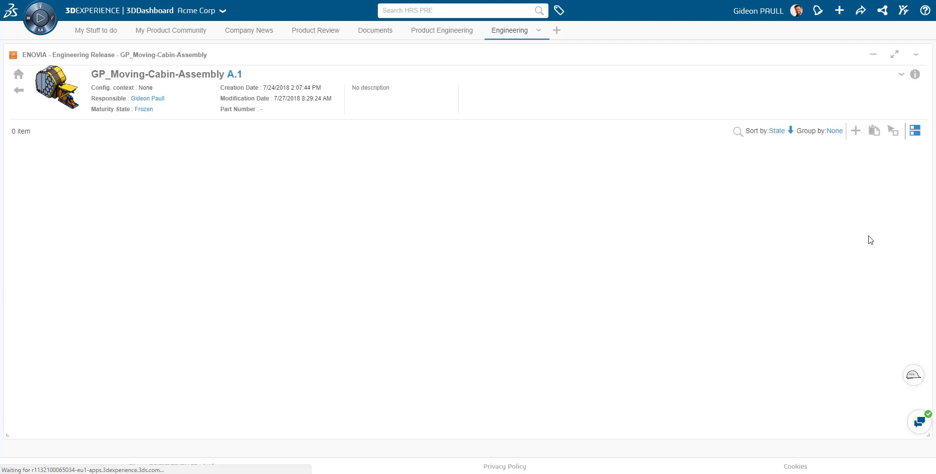
Step: Turn on the widget preference 'Ask me CAD authoring at creation' and save it
left_click(917, 55)
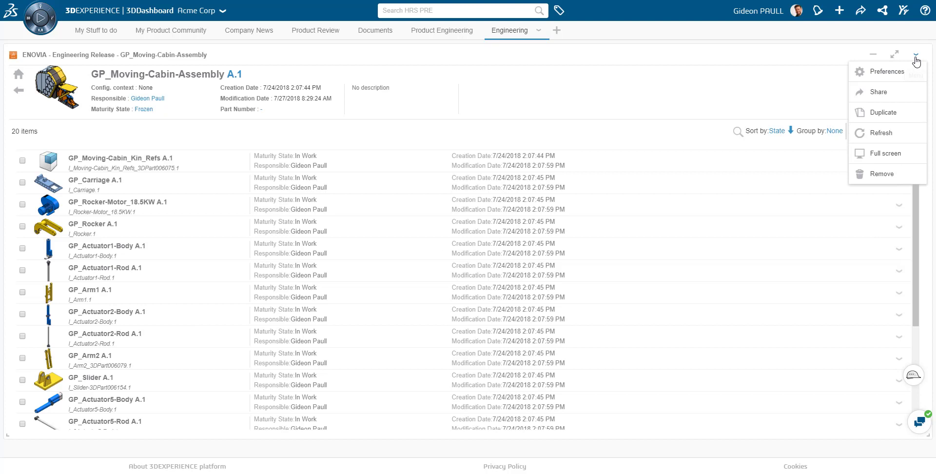
left_click(892, 78)
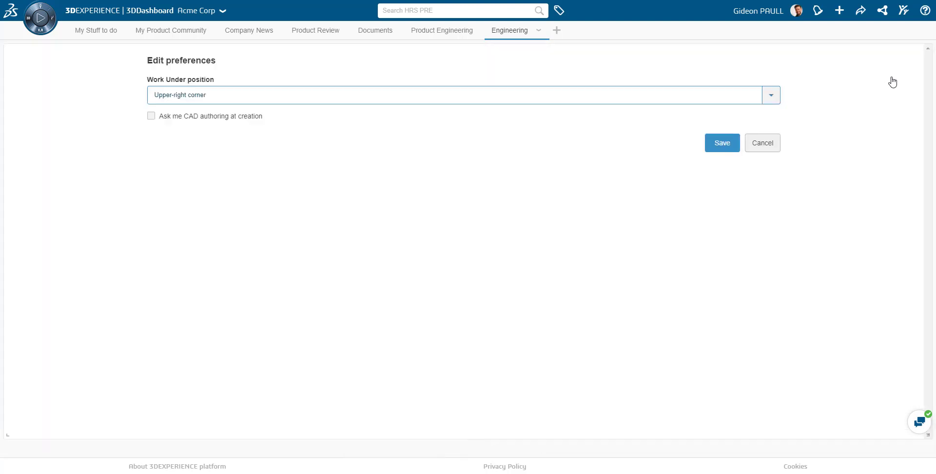
left_click(165, 116)
left_click(722, 146)
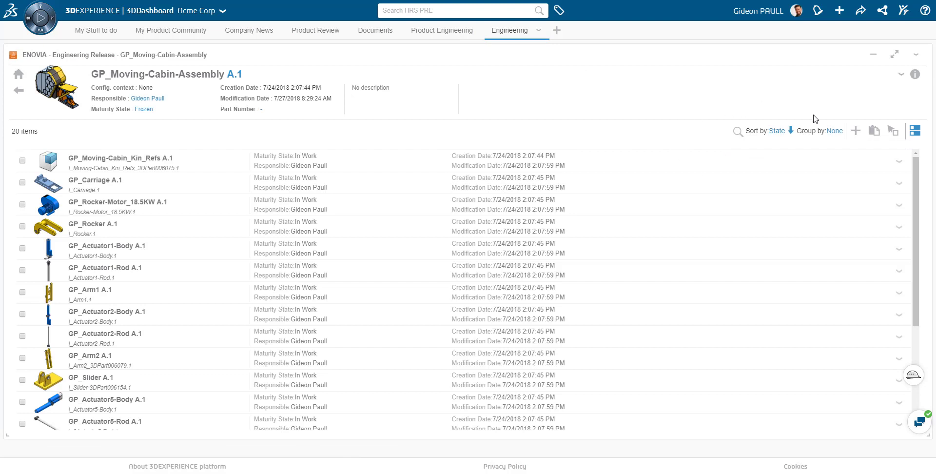
left_click(856, 131)
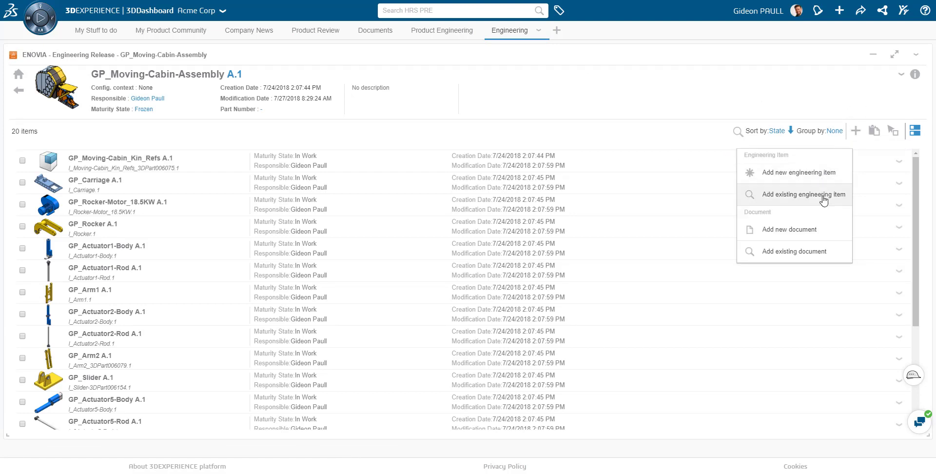
Step: Add a new 3DEXPERIENCE CATIA engineering item to the cabin assembly
left_click(794, 181)
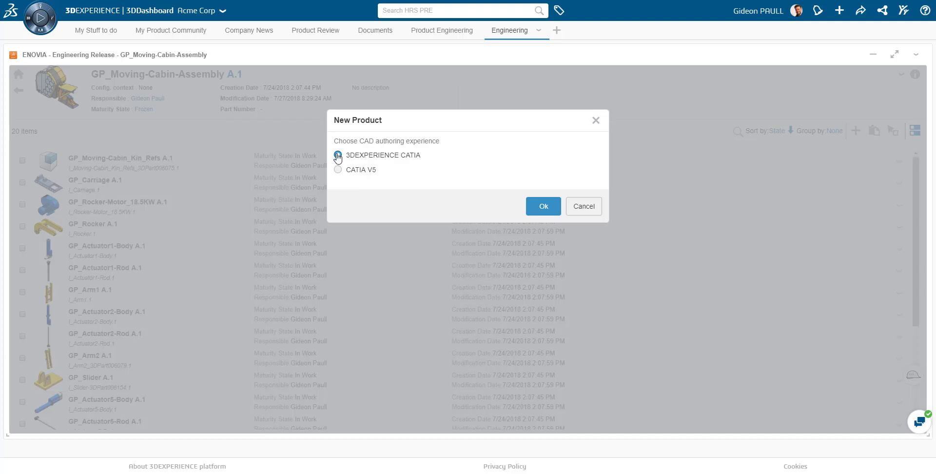
left_click(553, 211)
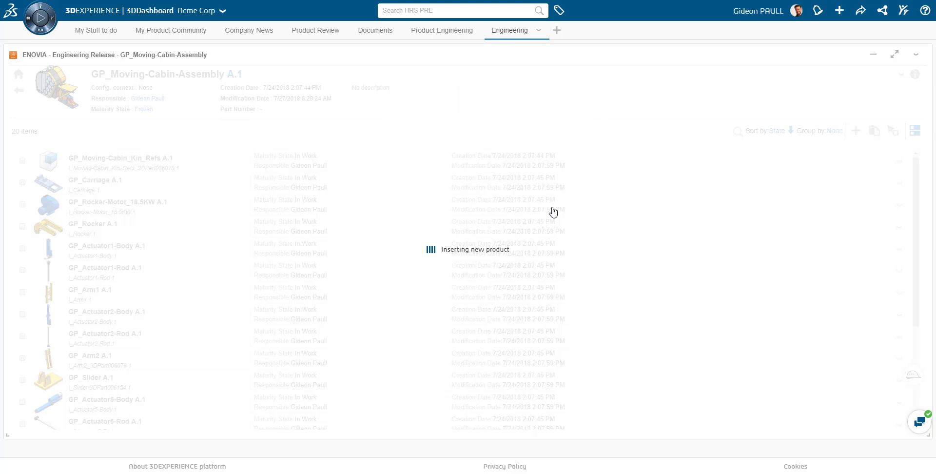
left_click(171, 423)
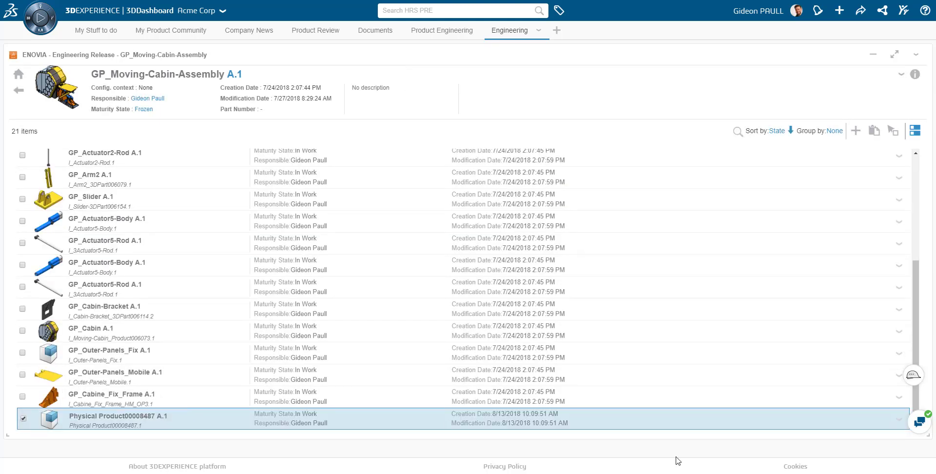
Step: Set the new product's description to 'New Valve' and Make to false, then switch to Platform Management
left_click(898, 420)
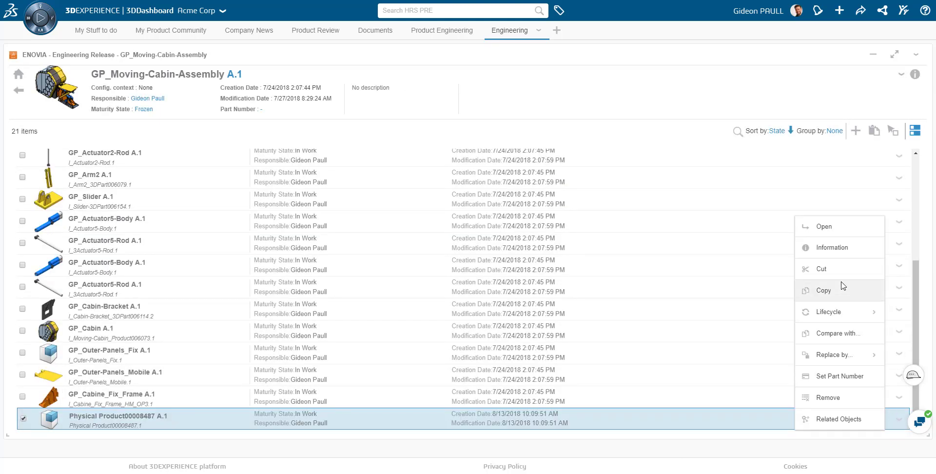
left_click(832, 248)
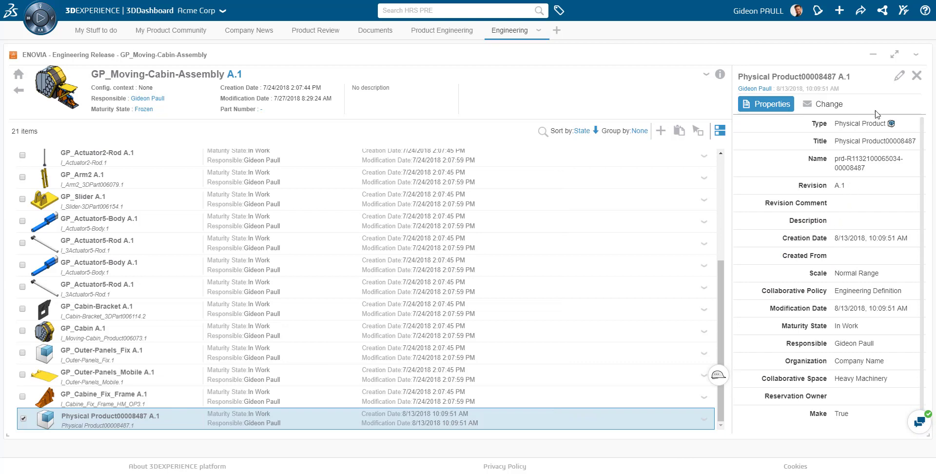
left_click(900, 76)
left_click(849, 244)
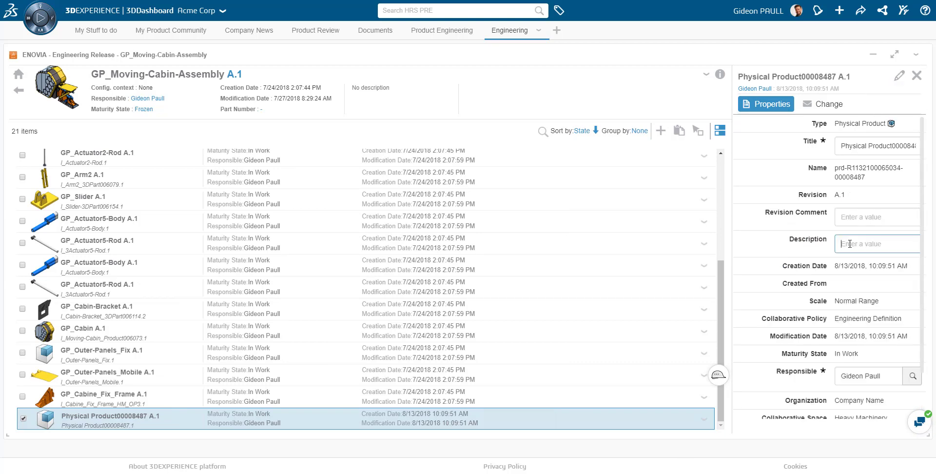
type("New V")
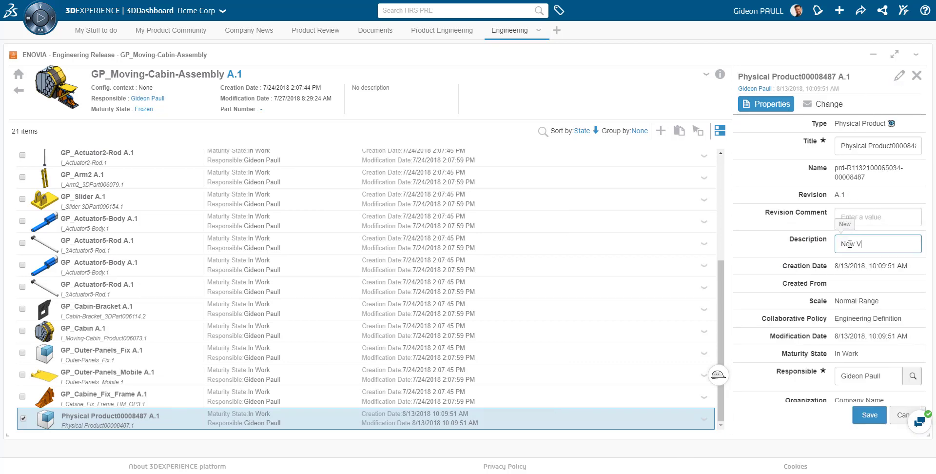
type("alve")
scroll(842, 211, "down", 3)
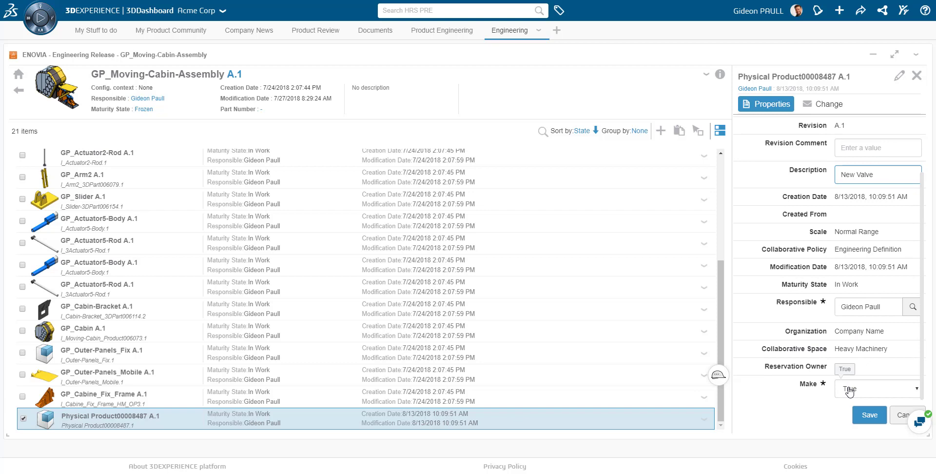
left_click(849, 388)
left_click(851, 409)
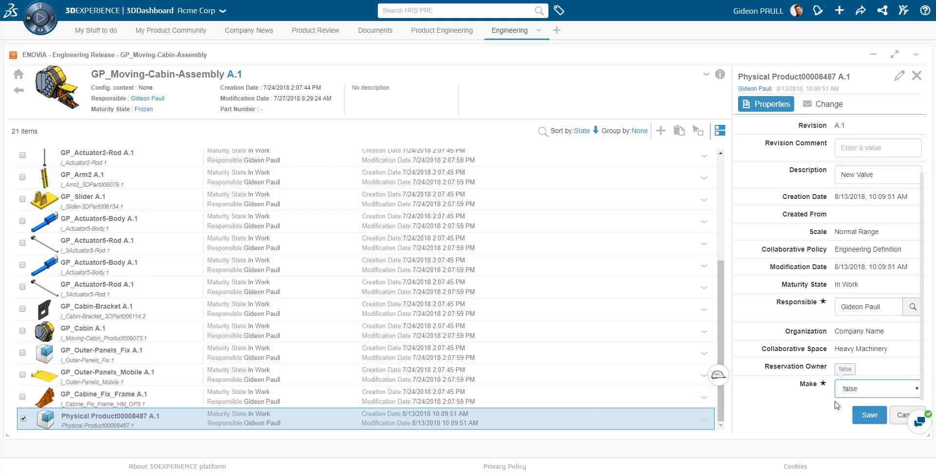
left_click(871, 414)
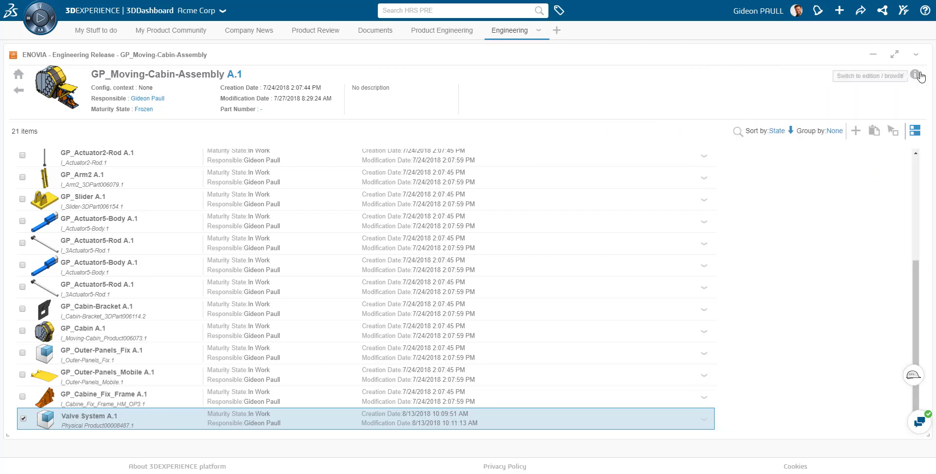
left_click(222, 10)
left_click(127, 201)
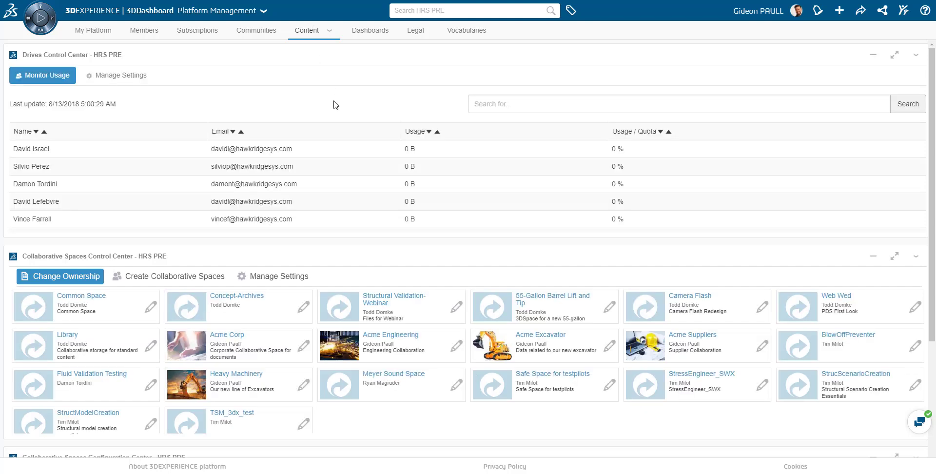
Step: In Attributes Management, open the Physical Product type and start adding a new attribute
scroll(342, 186, "down", 3)
scroll(390, 351, "down", 3)
scroll(538, 433, "down", 5)
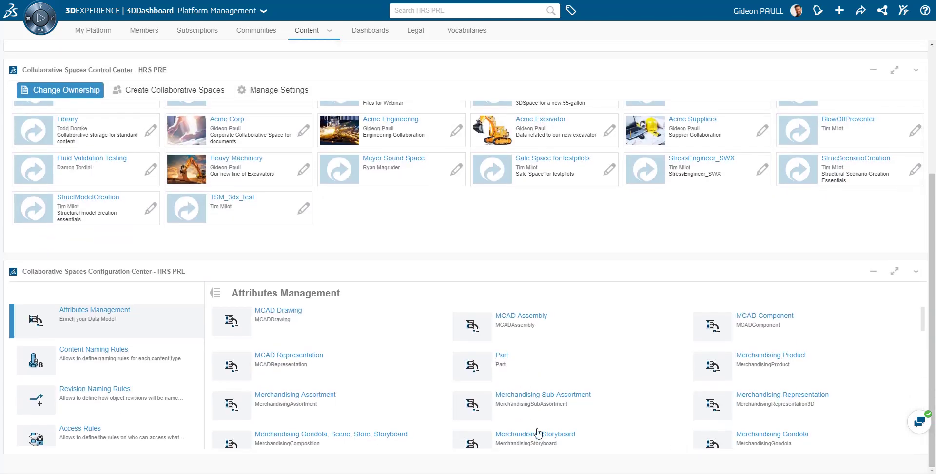
scroll(388, 388, "down", 3)
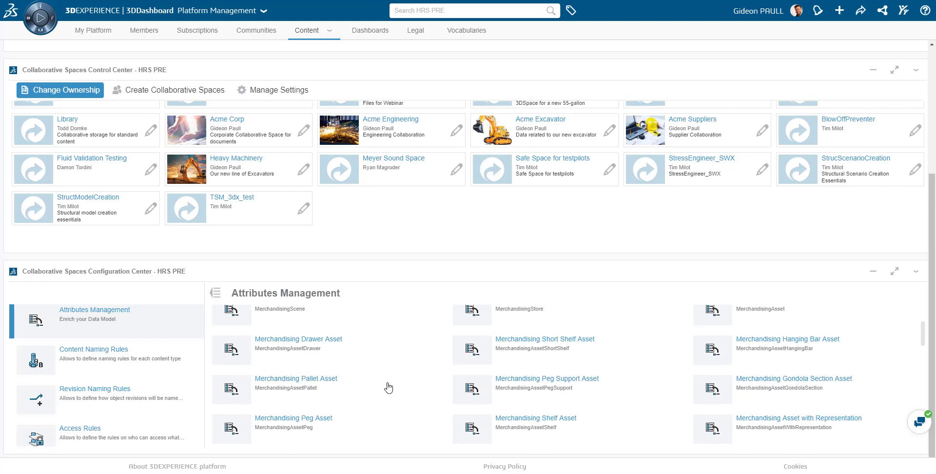
scroll(388, 388, "down", 5)
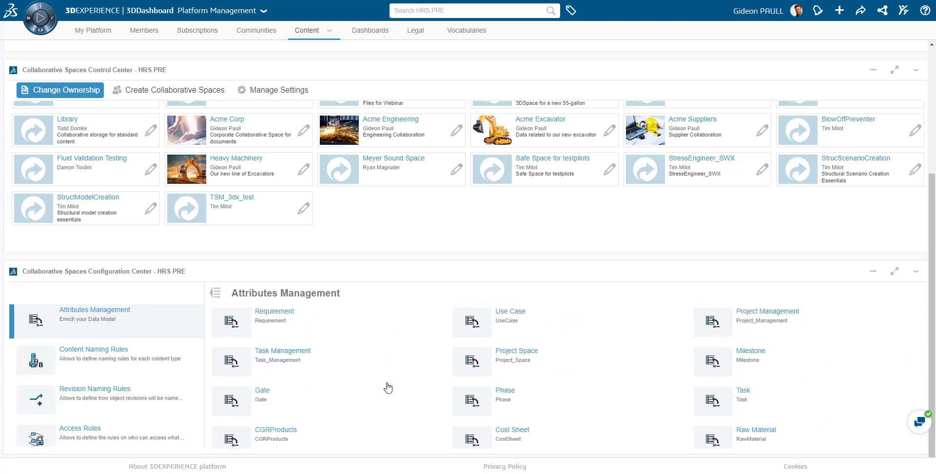
scroll(389, 387, "down", 2)
left_click(507, 426)
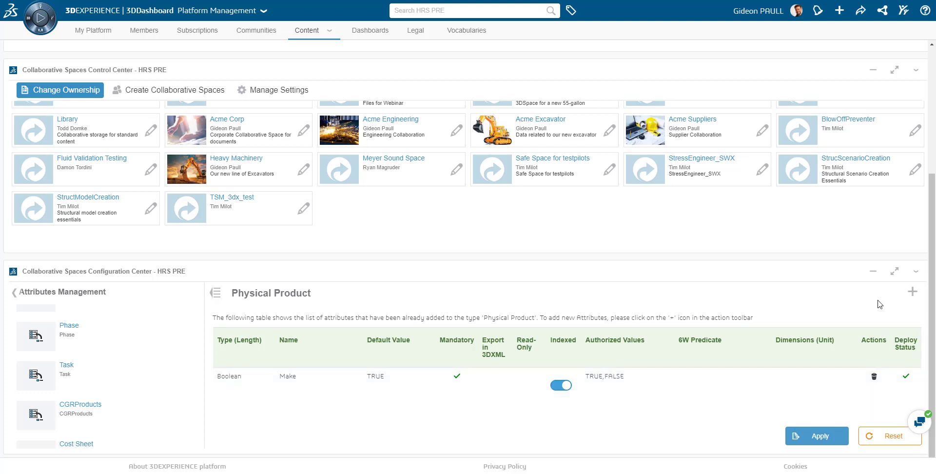
left_click(913, 291)
Step: Define the Material attribute with default value Aluminum and make it mandatory
left_click(538, 370)
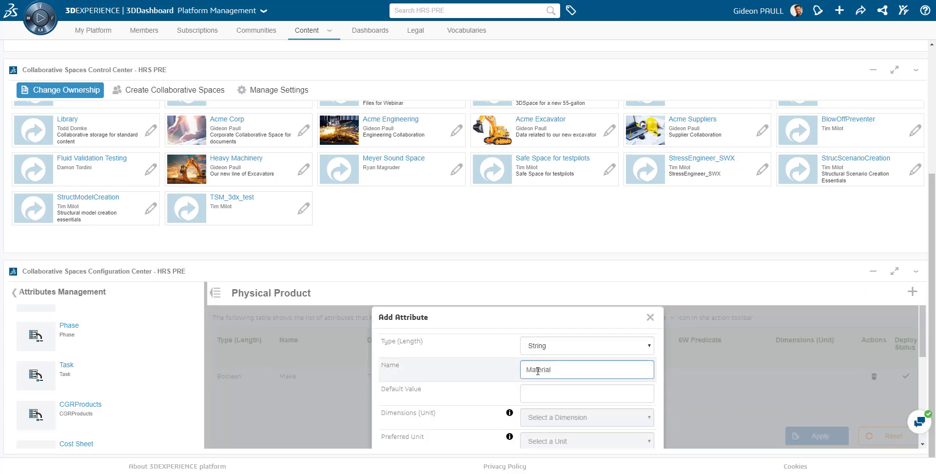
left_click(552, 394)
type("Aluminum")
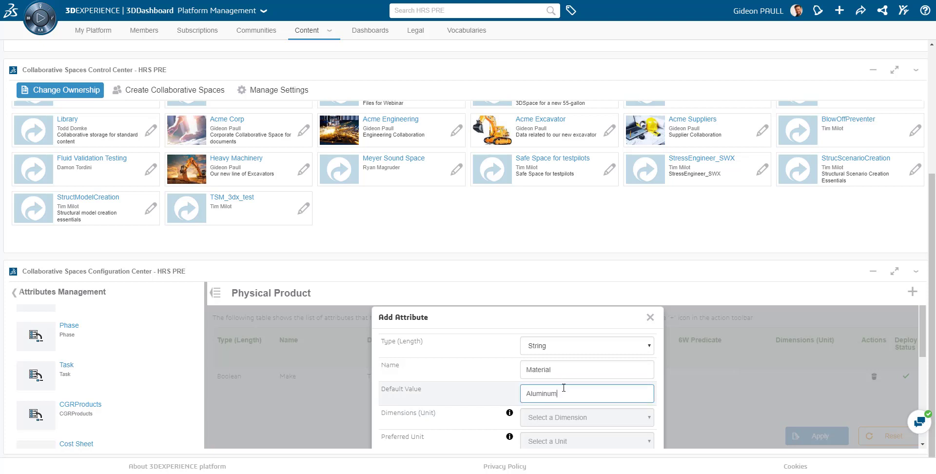
scroll(536, 385, "down", 2)
left_click(531, 399)
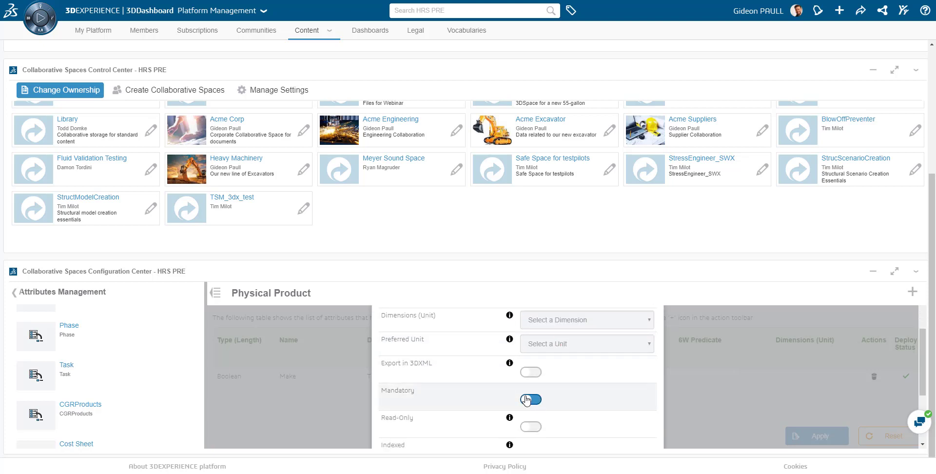
Step: Confirm and apply the Material attribute, then switch back to the Acme Corp dashboard
scroll(408, 384, "down", 1)
left_click(537, 385)
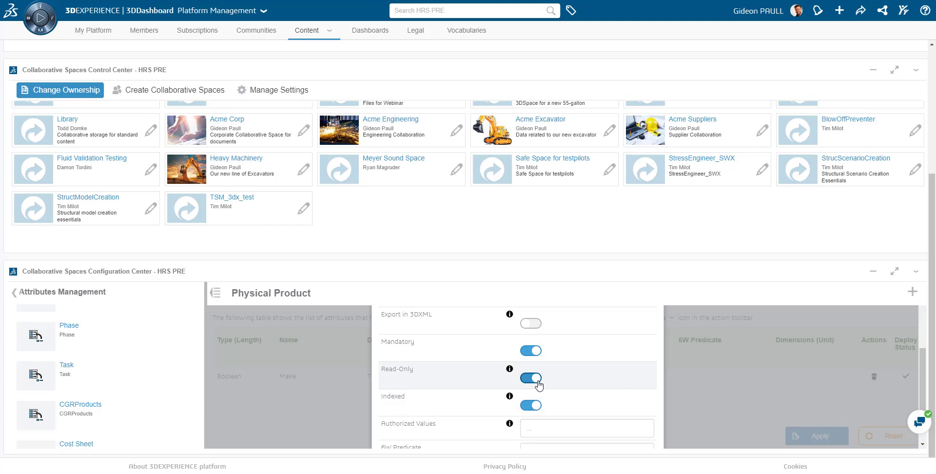
left_click(534, 385)
scroll(460, 400, "down", 1)
scroll(415, 388, "down", 1)
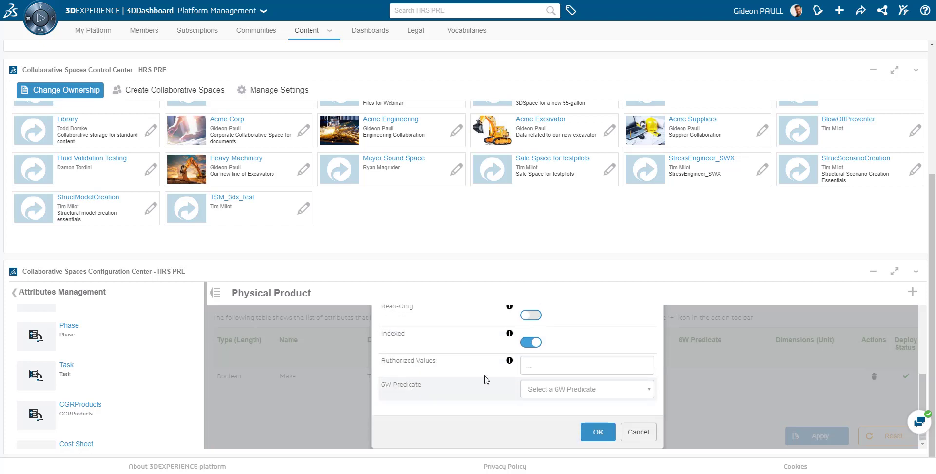
left_click(598, 432)
left_click(818, 437)
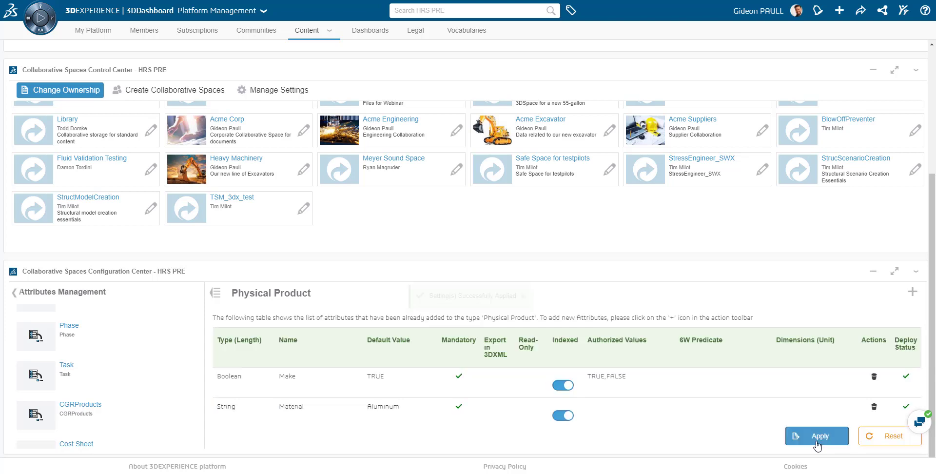
left_click(263, 11)
left_click(179, 140)
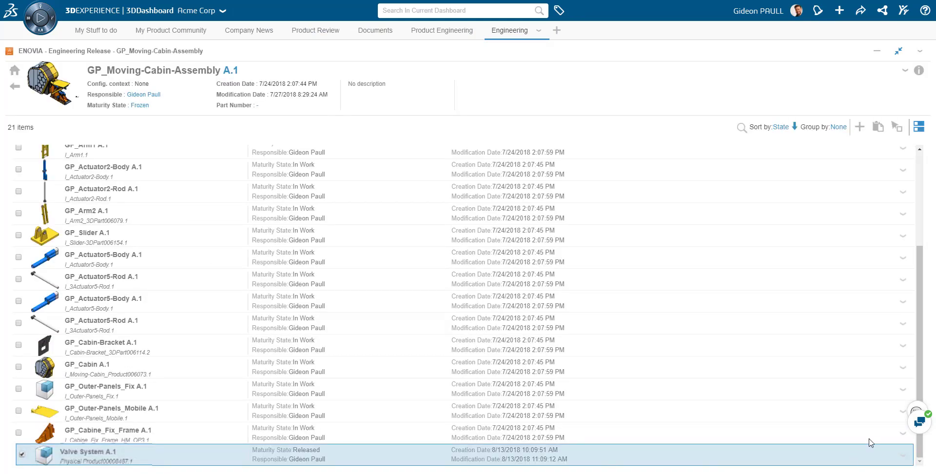
Step: Check the Valve System A.1 properties to confirm its maturity state is Released
left_click(903, 455)
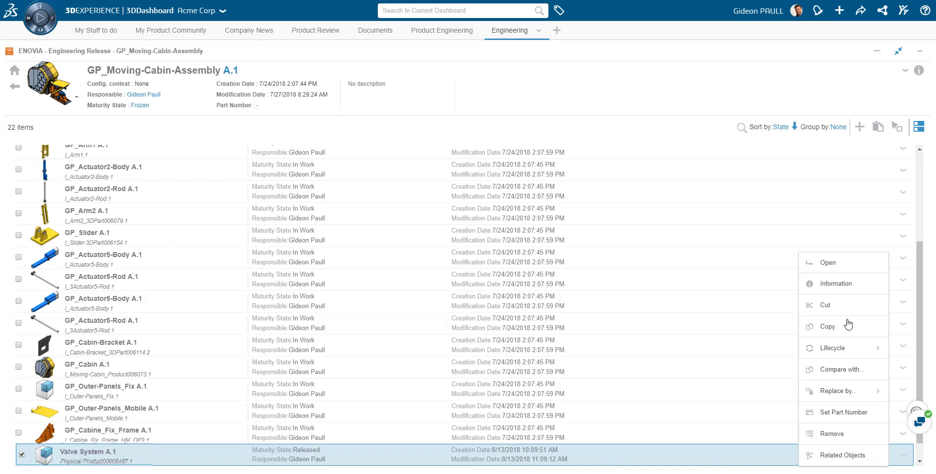
left_click(849, 287)
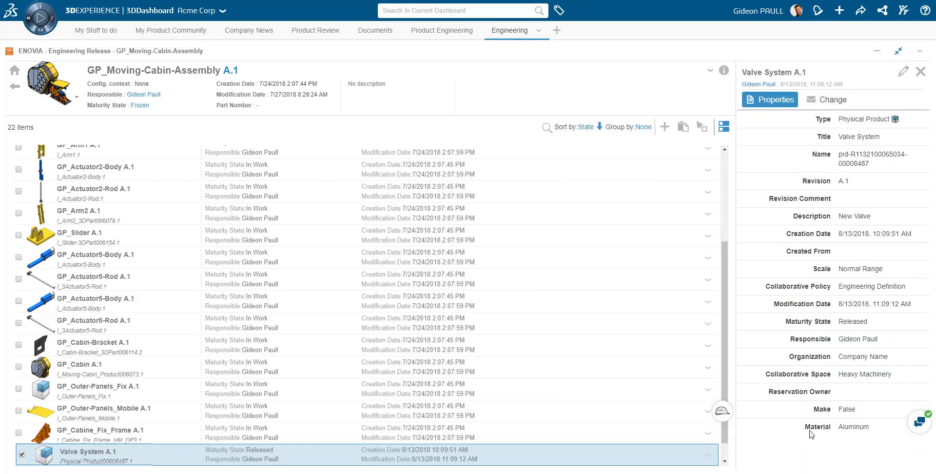
left_click(921, 72)
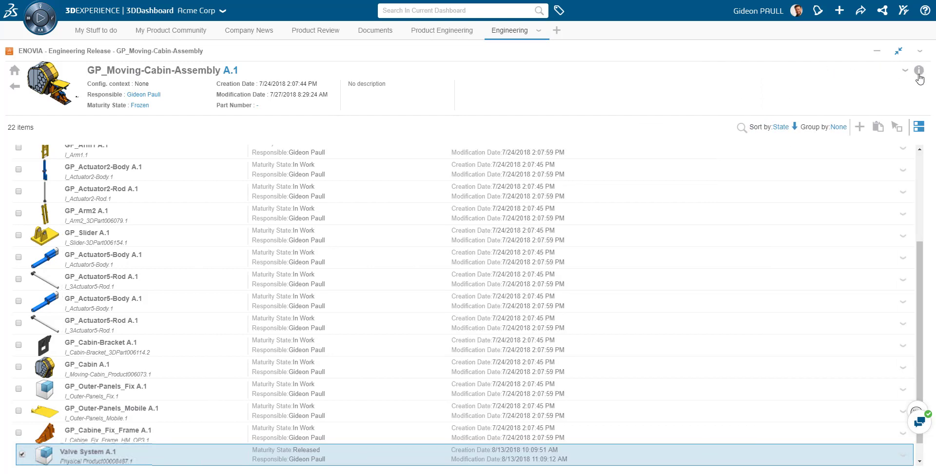
Step: Navigate back up to GP_Excavator and shrink the Engineering Release widget
left_click(18, 92)
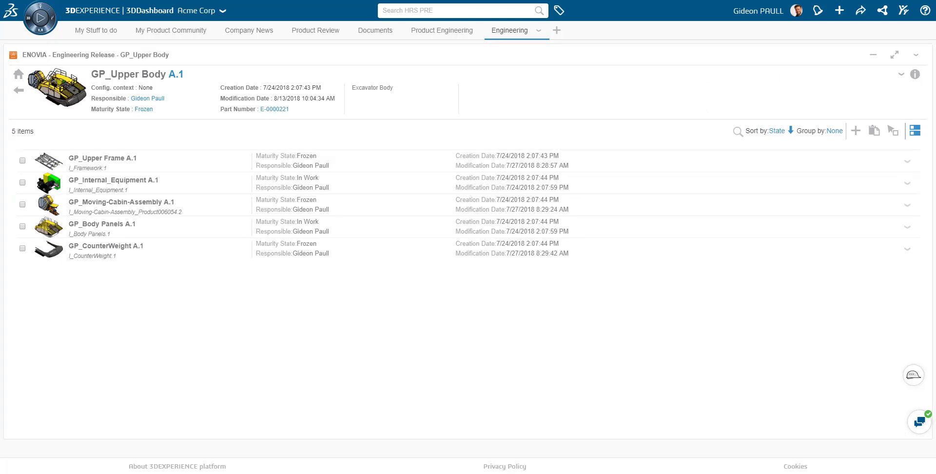
left_click(18, 92)
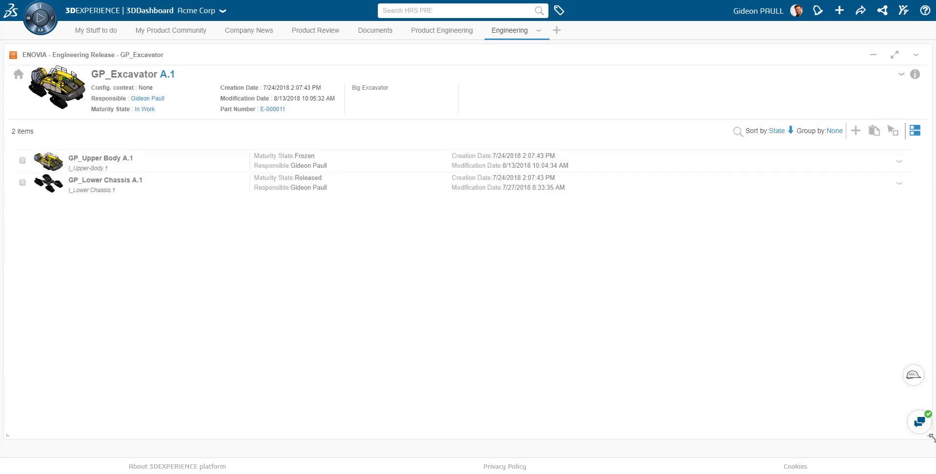
left_click_drag(930, 436, 930, 289)
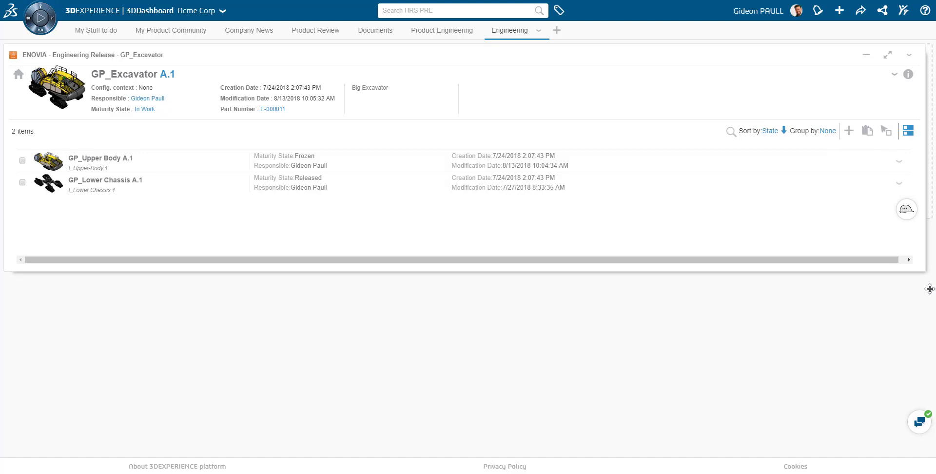
Step: Add Product Structure Editor, then move 3D Compose to the top right and enlarge it
left_click(45, 22)
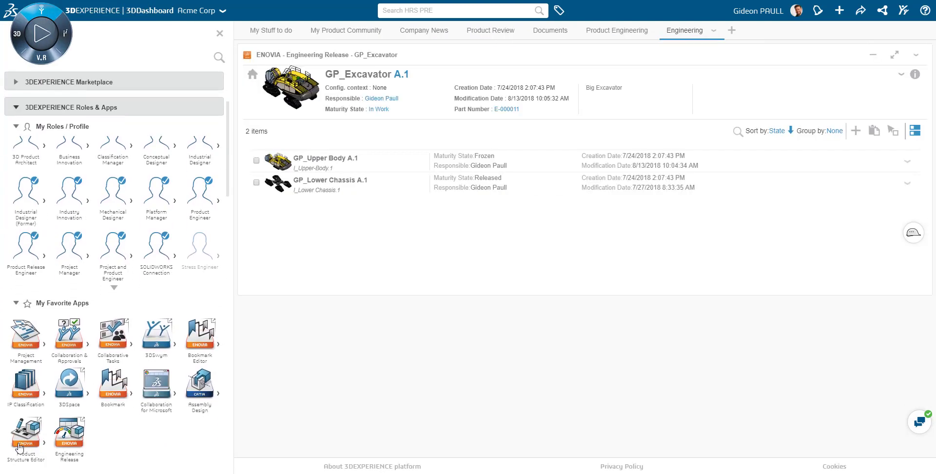
left_click_drag(19, 447, 306, 103)
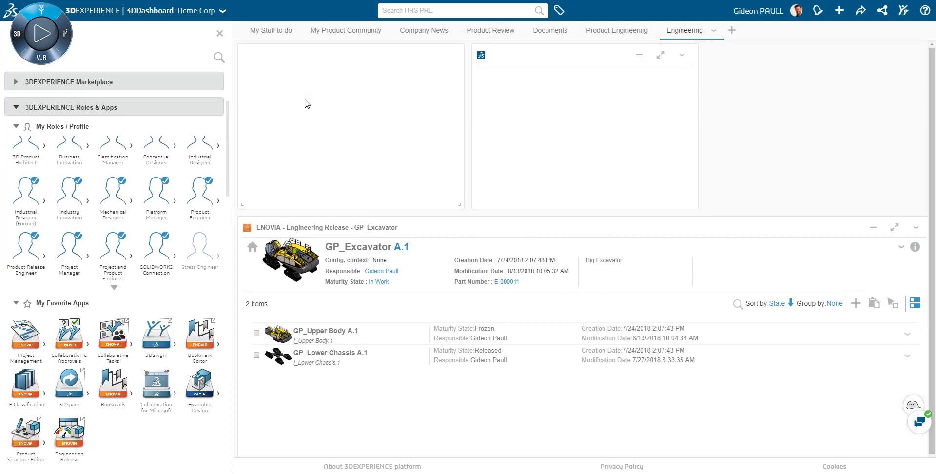
left_click(220, 32)
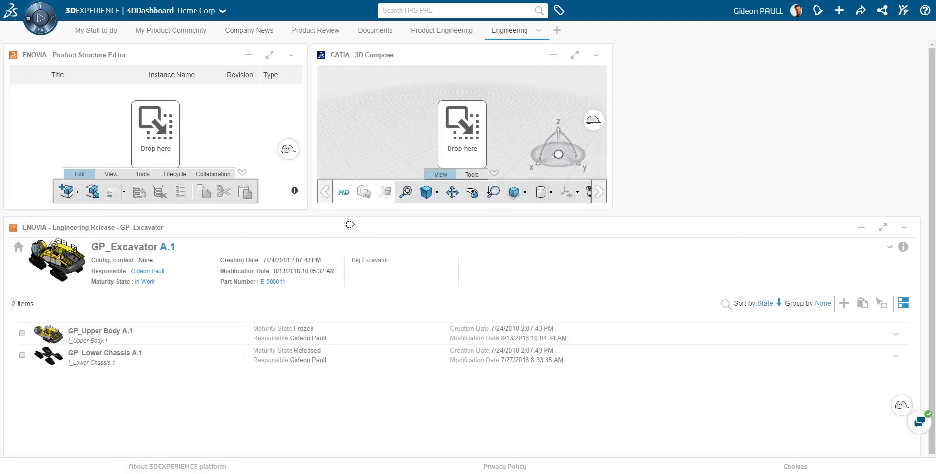
left_click_drag(349, 224, 486, 44)
left_click_drag(687, 205, 814, 233)
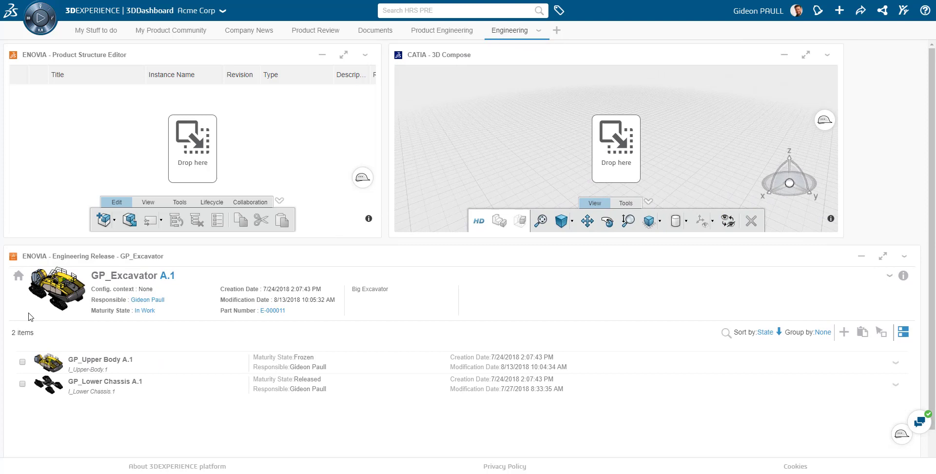
Step: Load GP_Excavator into the Product Structure Editor and expand it through GP_Upper Body
left_click_drag(53, 293, 191, 139)
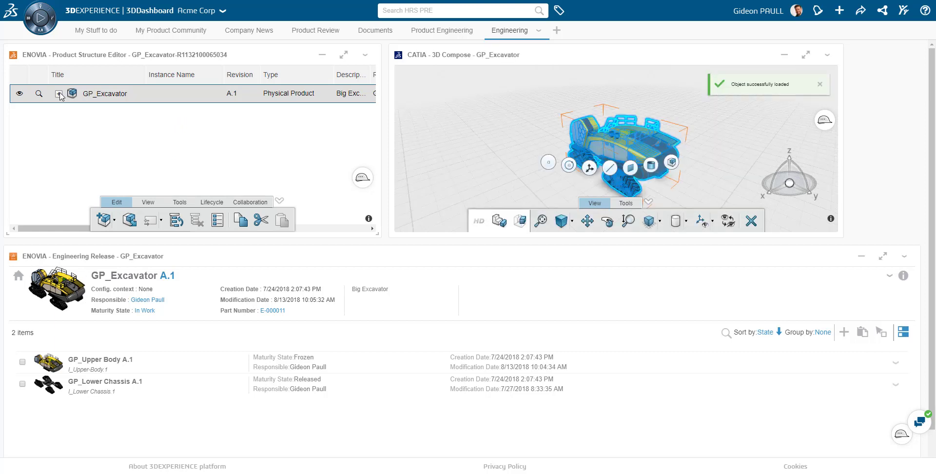
left_click(54, 97)
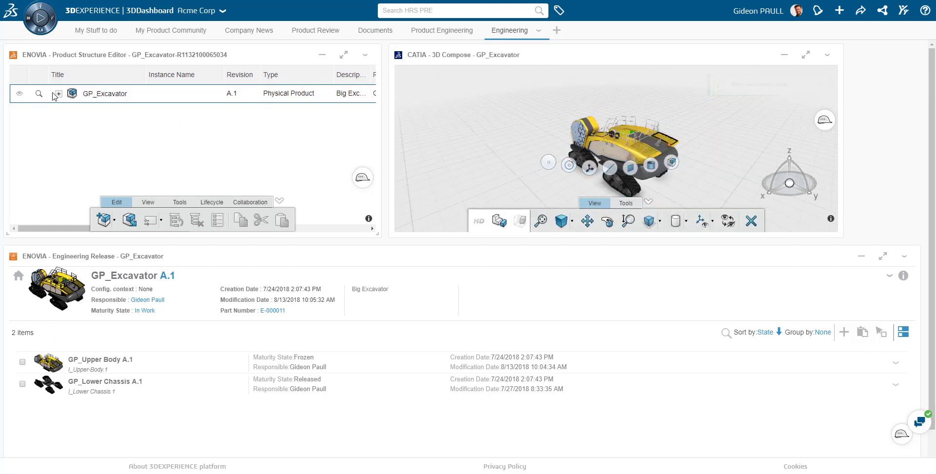
left_click(59, 94)
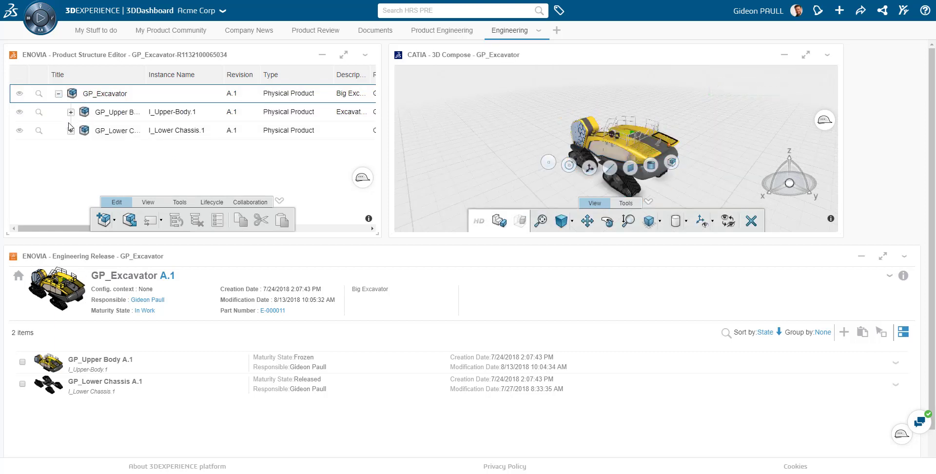
left_click(71, 112)
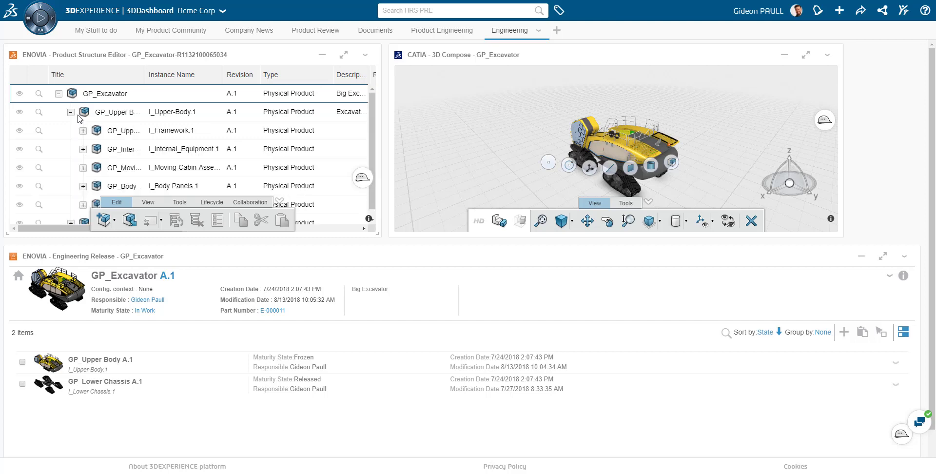
scroll(80, 118, "down", 1)
Step: Enlarge both widgets, expand GP_Moving-Cabin-Assembly and select the Valve System row
left_click_drag(379, 235, 399, 335)
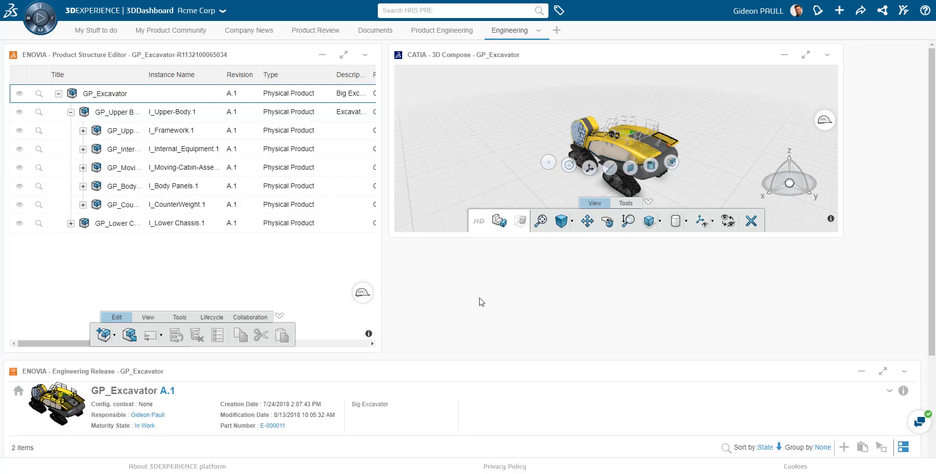
left_click_drag(883, 313, 919, 351)
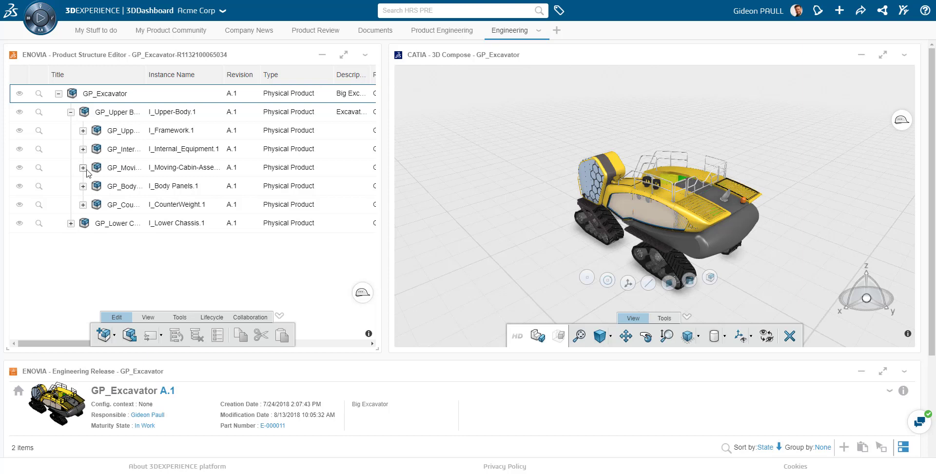
left_click(82, 168)
scroll(194, 204, "down", 5)
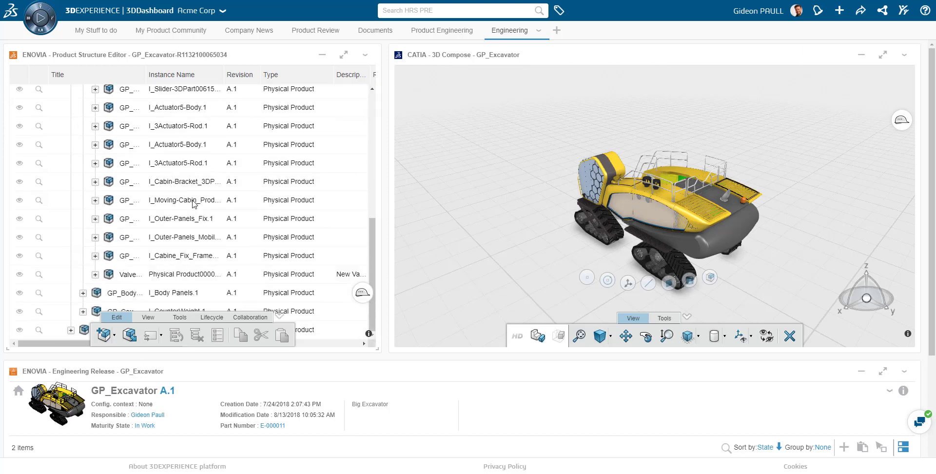
left_click(182, 274)
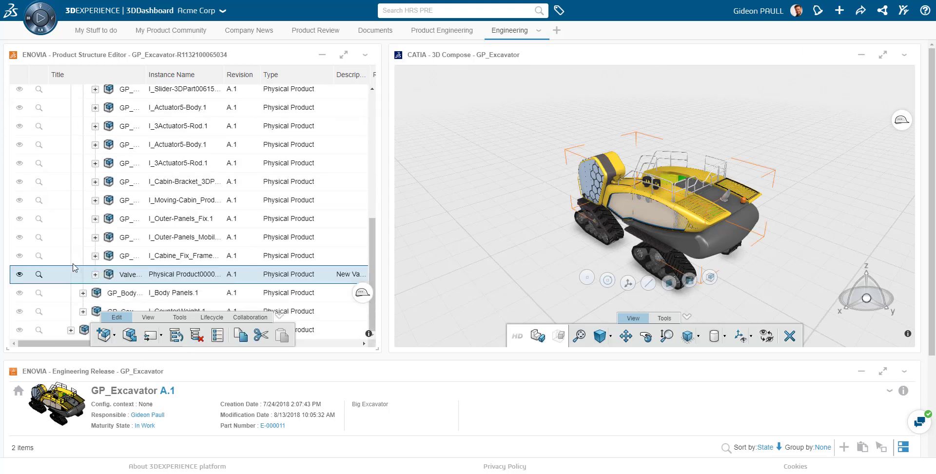
left_click_drag(85, 343, 44, 343)
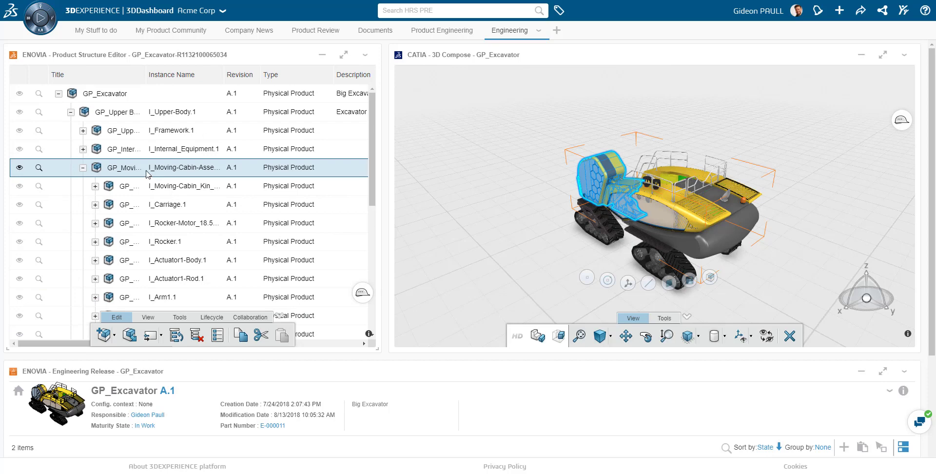
Step: Show GP_Excavator's Maturity State in 6WTags as a colorized pie chart, then close the panel
left_click(139, 101)
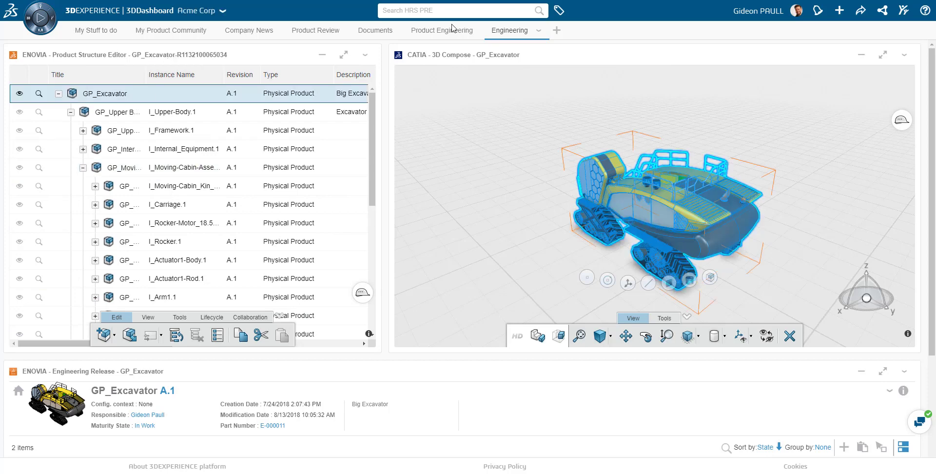
left_click(560, 10)
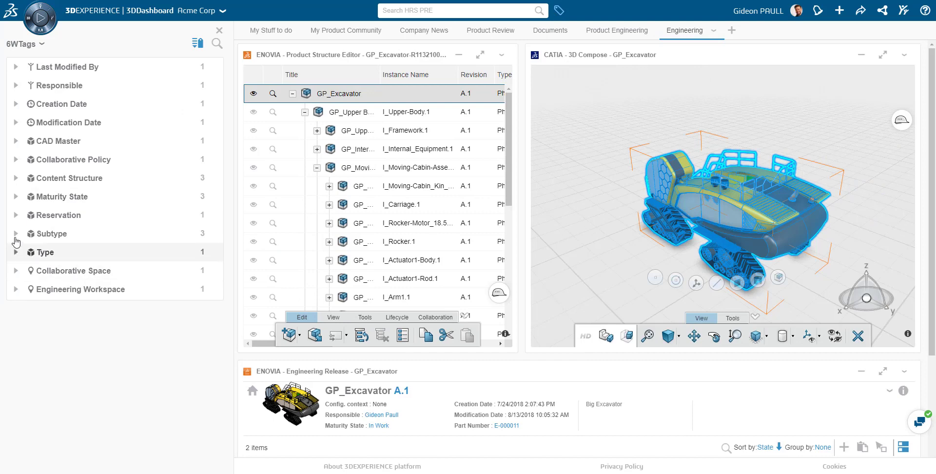
left_click(16, 198)
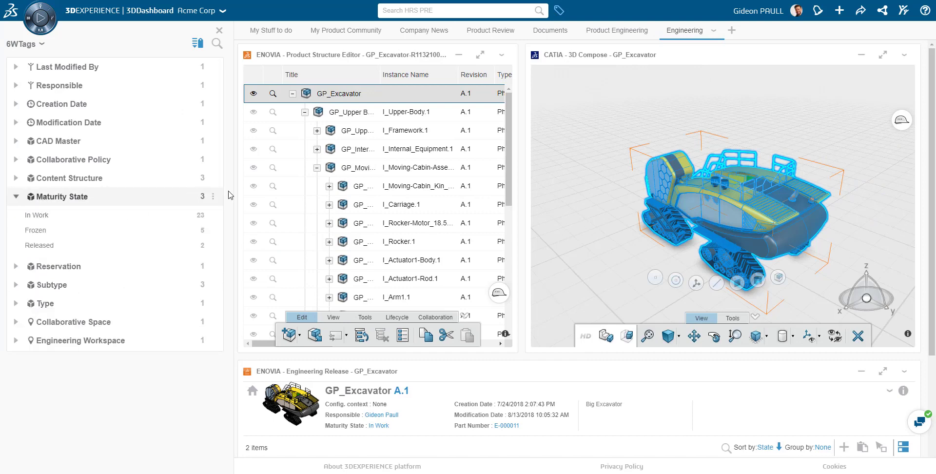
left_click(202, 197)
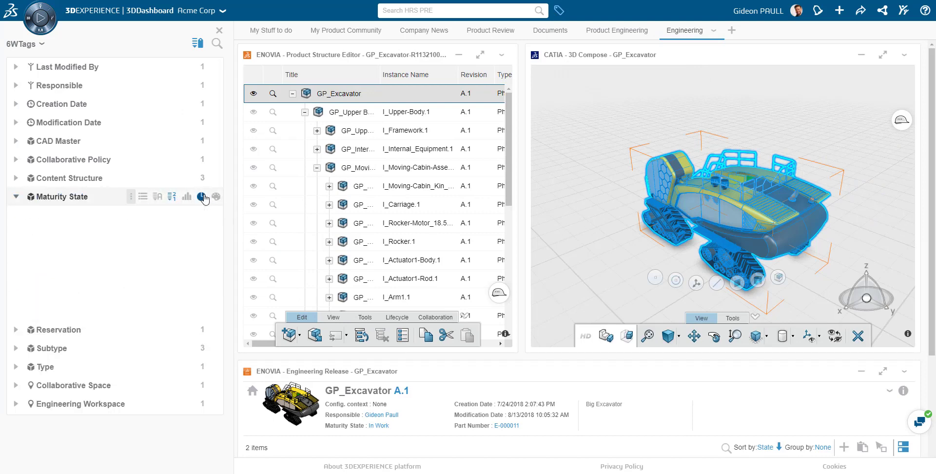
left_click(216, 196)
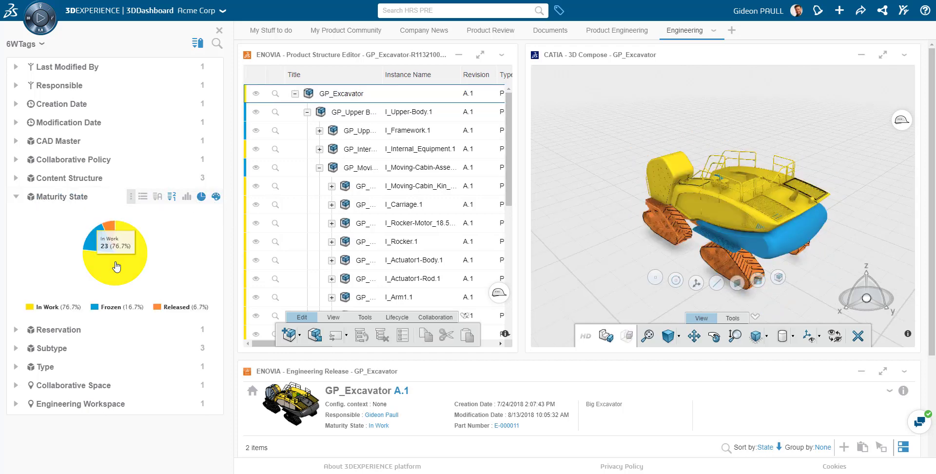
mouse_move(109, 237)
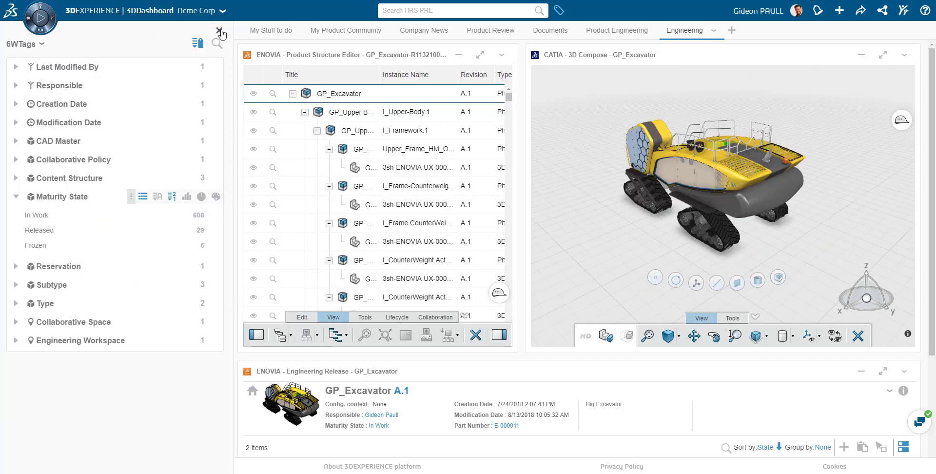
left_click(219, 31)
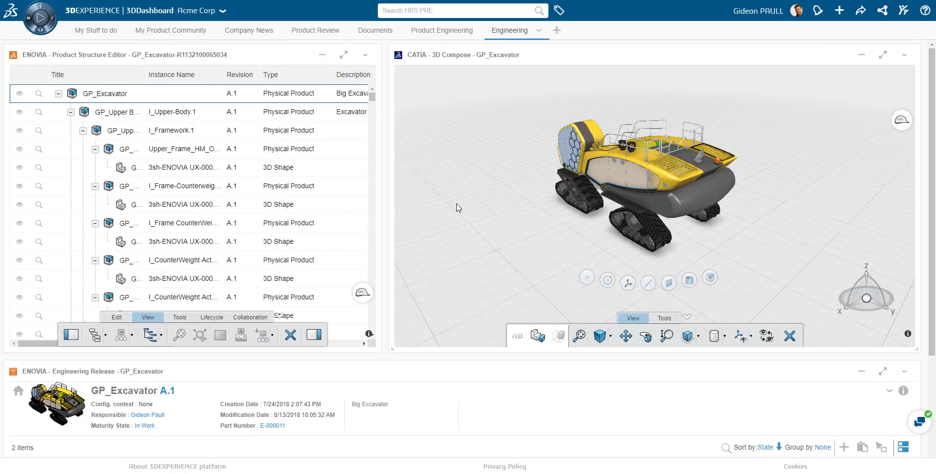
Step: Open PartSupply's component categories page in Marketplace and go into the Bearings category
left_click(40, 18)
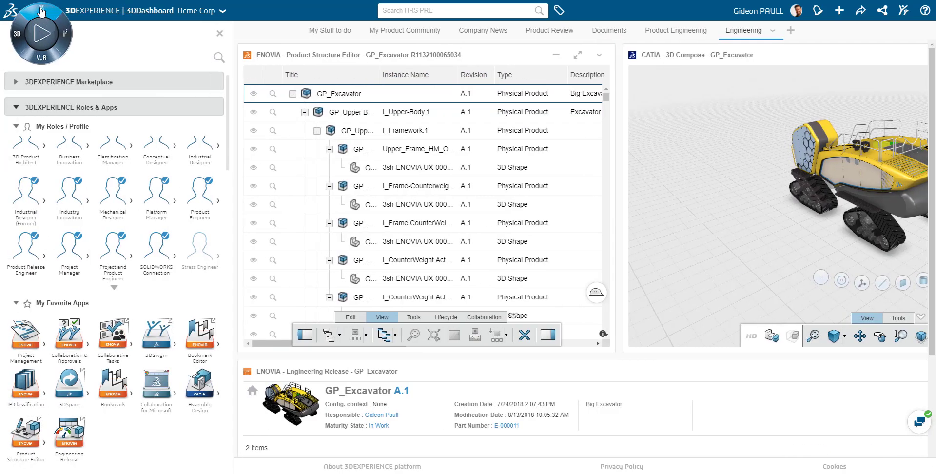
left_click(63, 81)
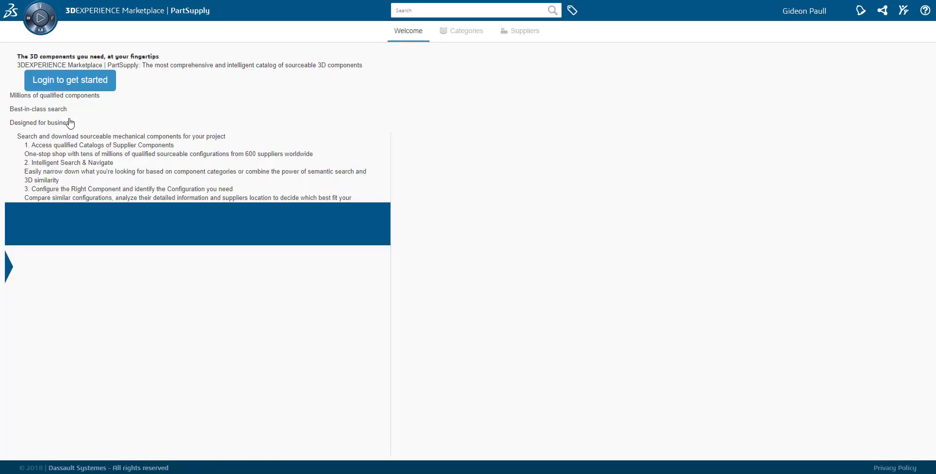
scroll(317, 162, "down", 5)
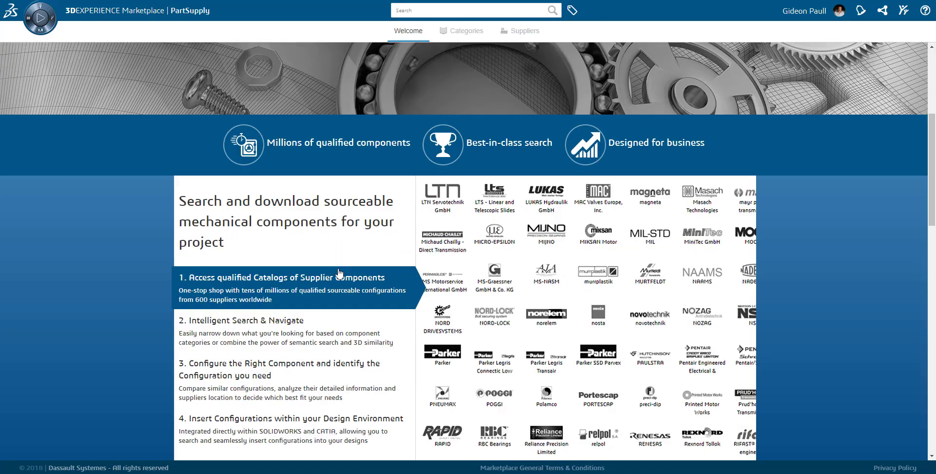
scroll(348, 314, "up", 5)
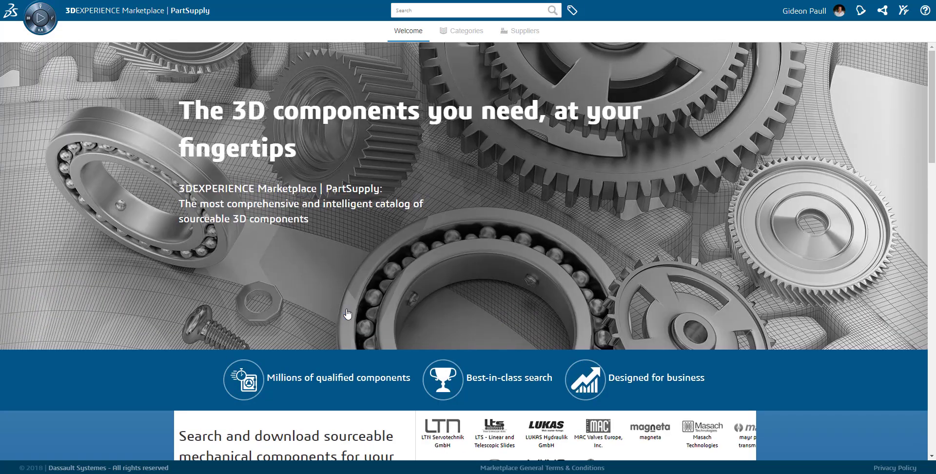
left_click(466, 32)
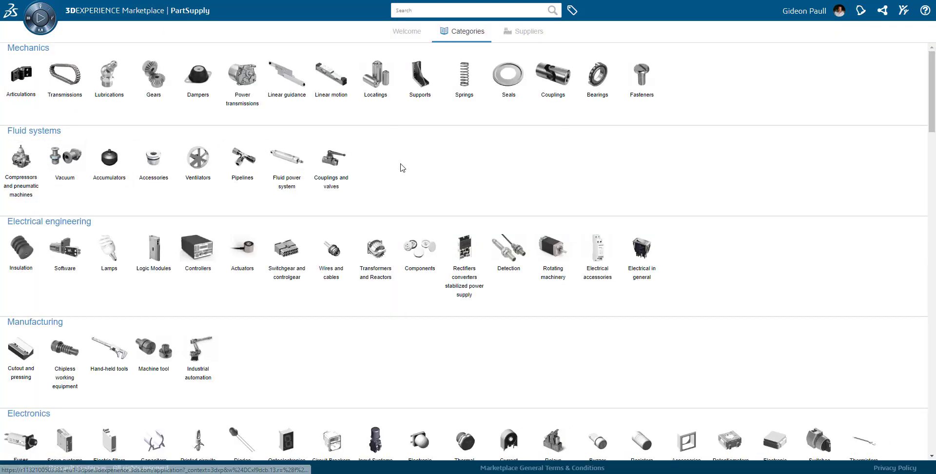
scroll(404, 166, "down", 1)
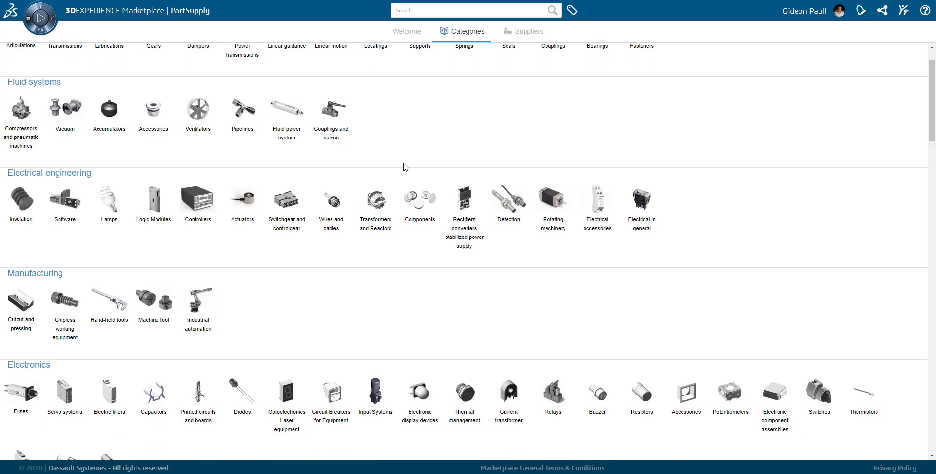
scroll(403, 167, "up", 1)
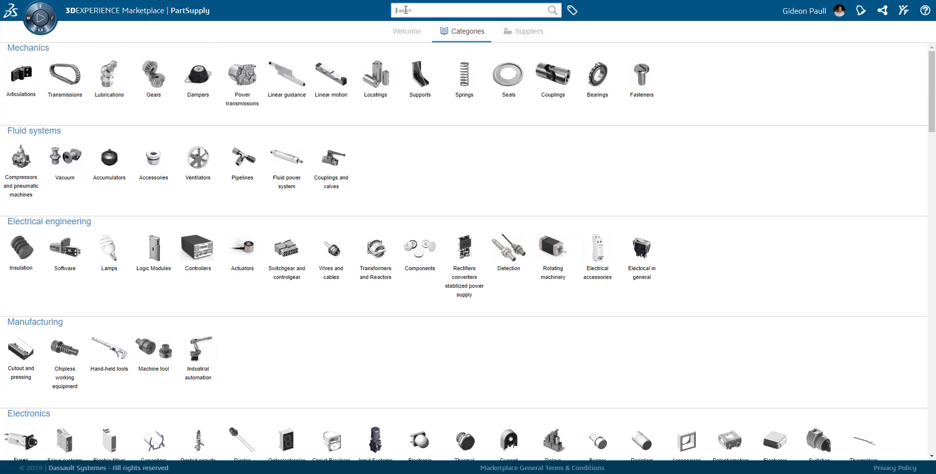
left_click(600, 82)
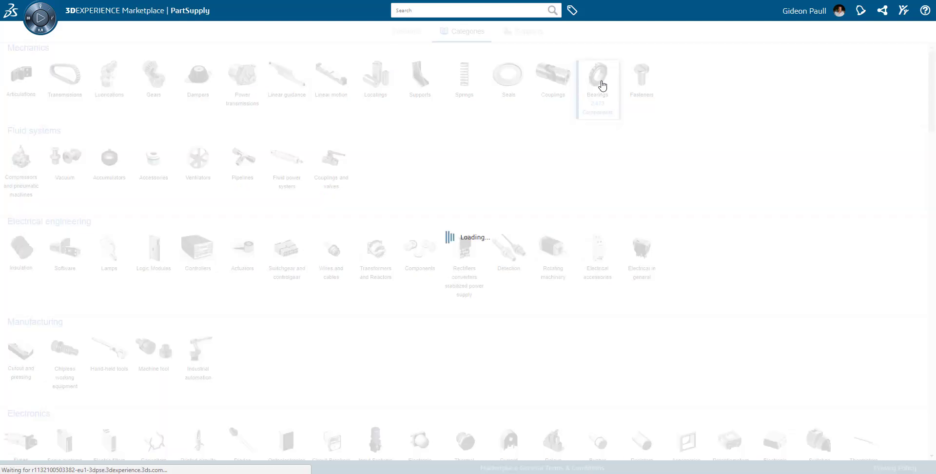
Step: Open the DURBAL DS...PB bearing, list its 12 similar sizes and show DS 22 PB's properties
scroll(77, 255, "down", 15)
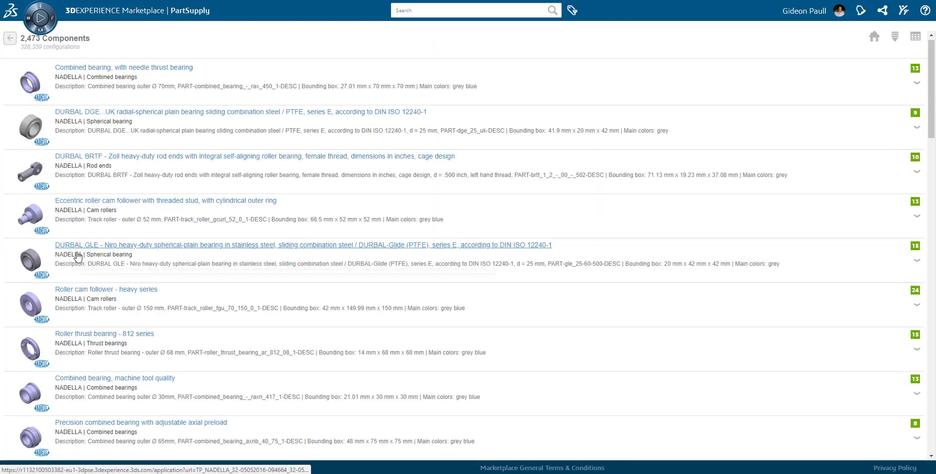
scroll(77, 255, "down", 1)
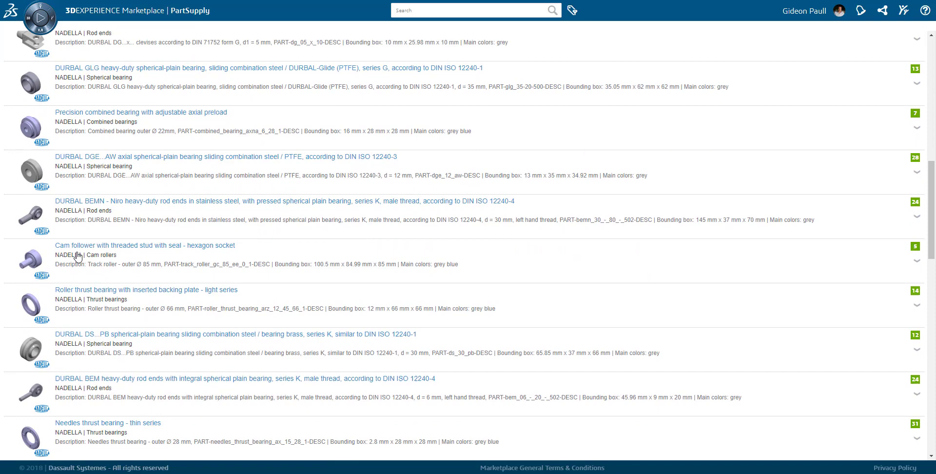
left_click(82, 336)
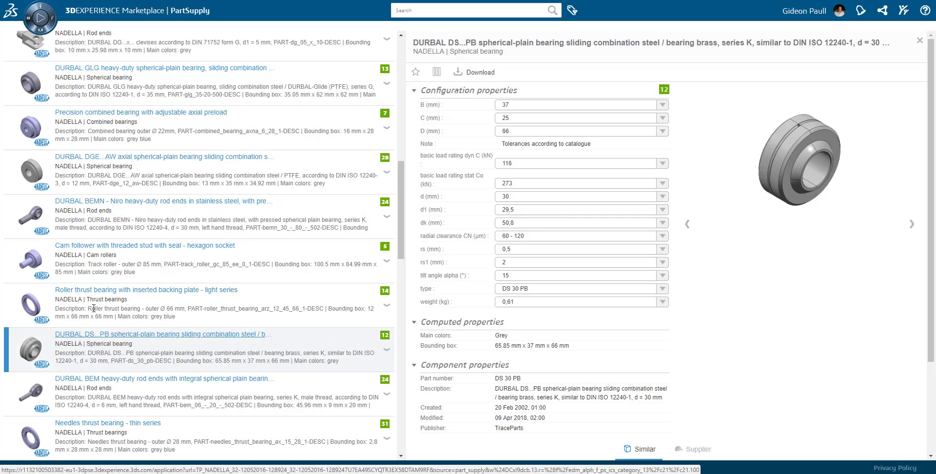
left_click(385, 336)
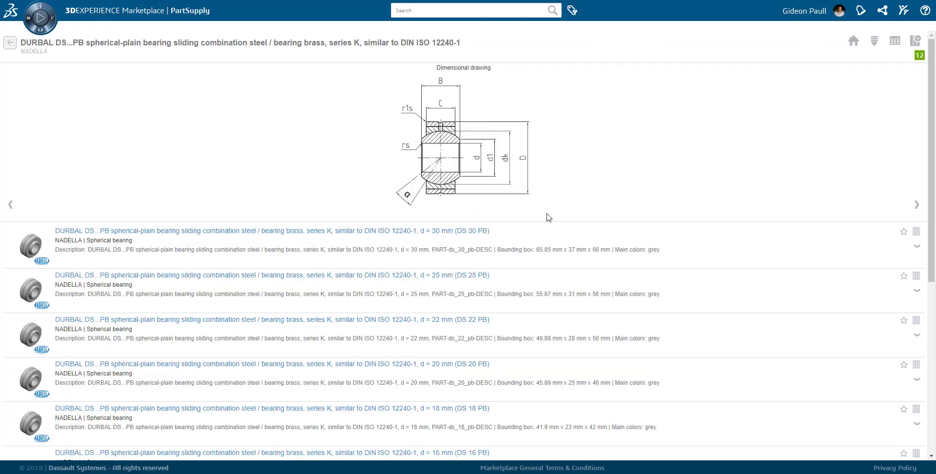
left_click(916, 206)
left_click(916, 206)
scroll(401, 305, "down", 2)
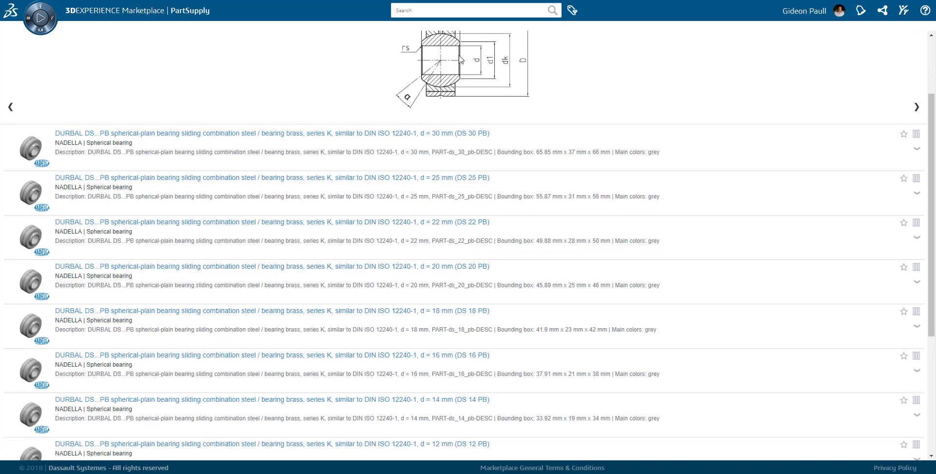
scroll(461, 59, "up", 1)
left_click(431, 269)
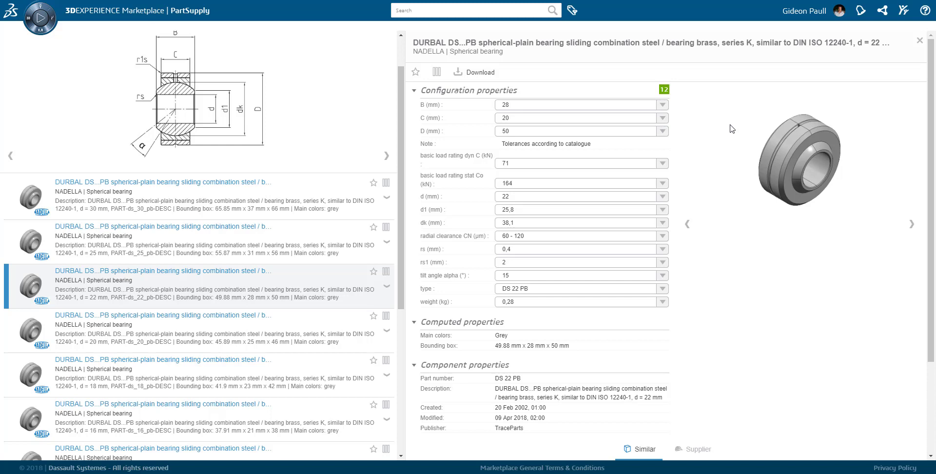
Step: Browse the DS 22 PB preview images, keep C at 20 mm, and return to the bearings list
left_click(913, 227)
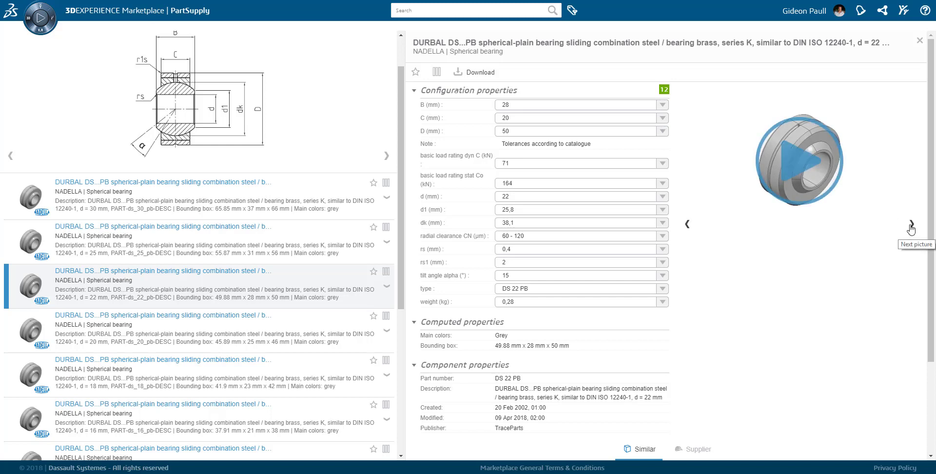
left_click(912, 227)
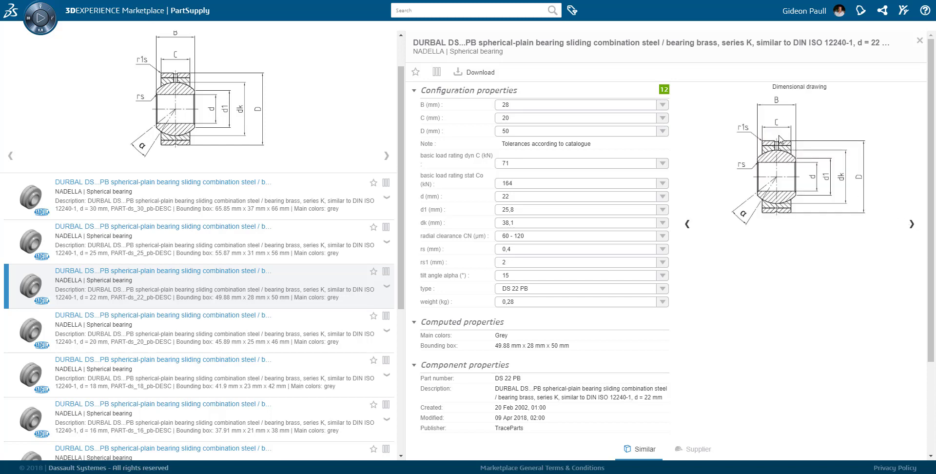
left_click(662, 119)
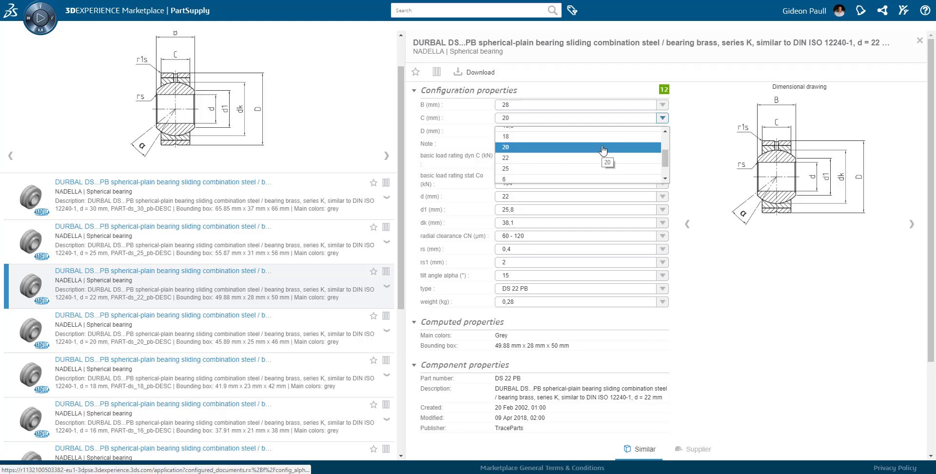
left_click(603, 147)
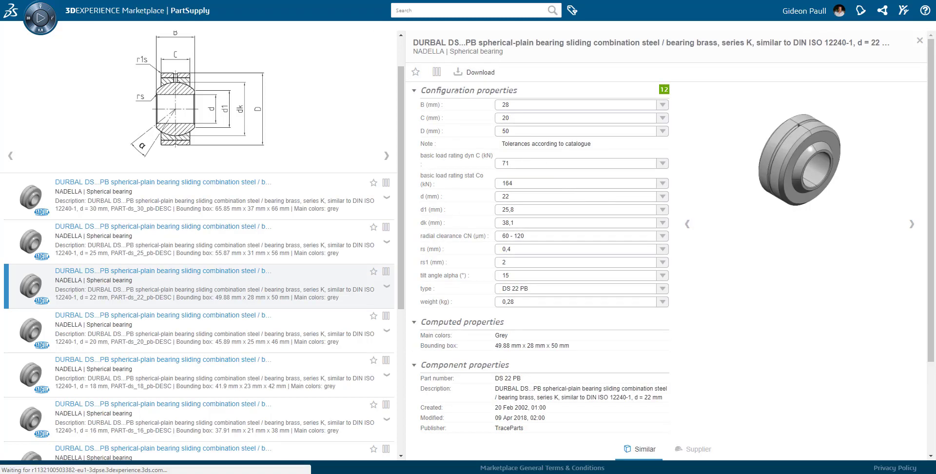
left_click(11, 156)
scroll(30, 131, "up", 2)
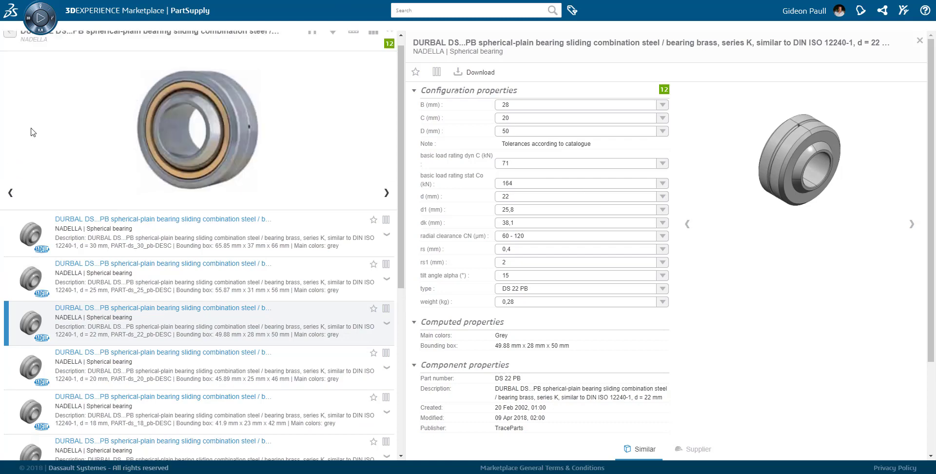
left_click(9, 45)
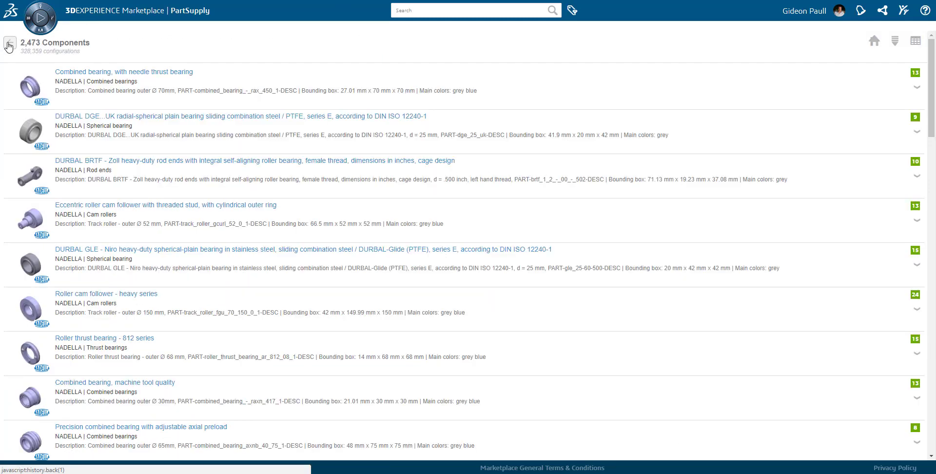
Step: Search PartSupply for 'Hydraulic valves' and scroll through the 2,266 matching components
left_click(875, 43)
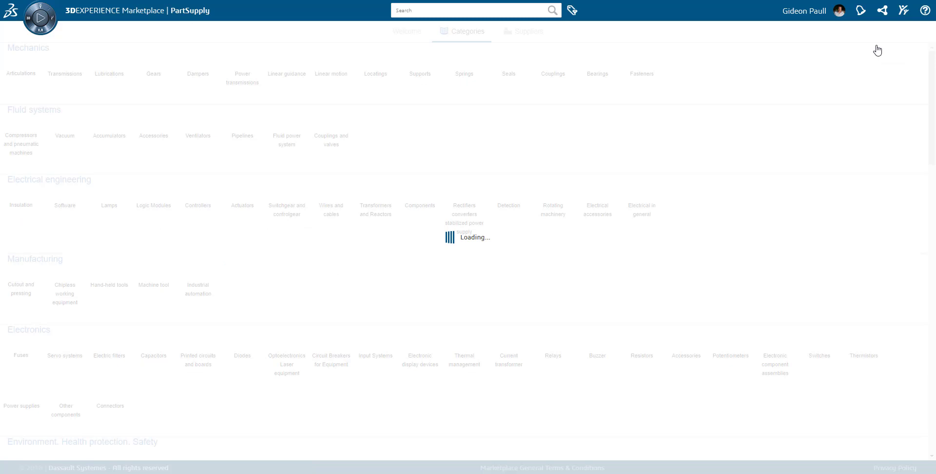
left_click(405, 10)
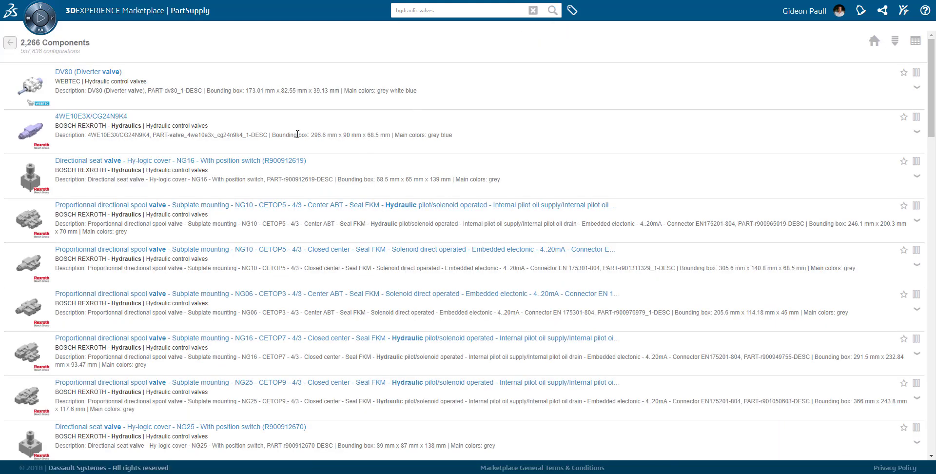
scroll(53, 250, "down", 5)
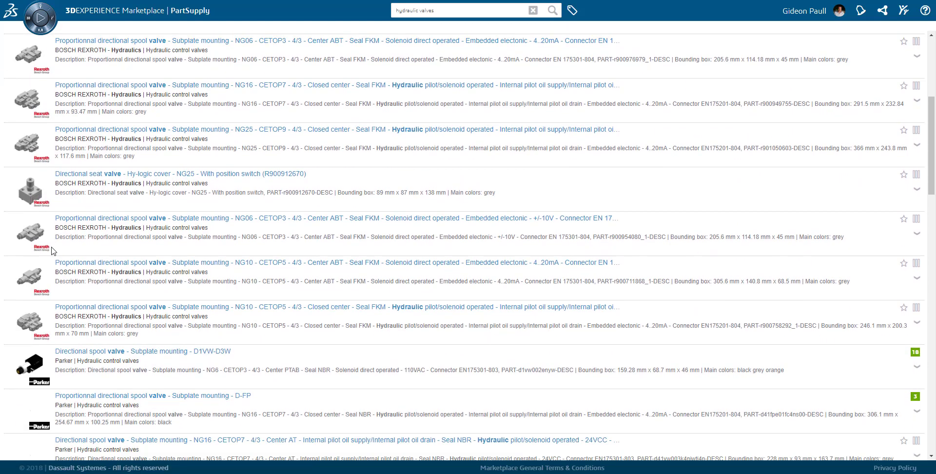
scroll(53, 250, "down", 3)
scroll(53, 251, "down", 1)
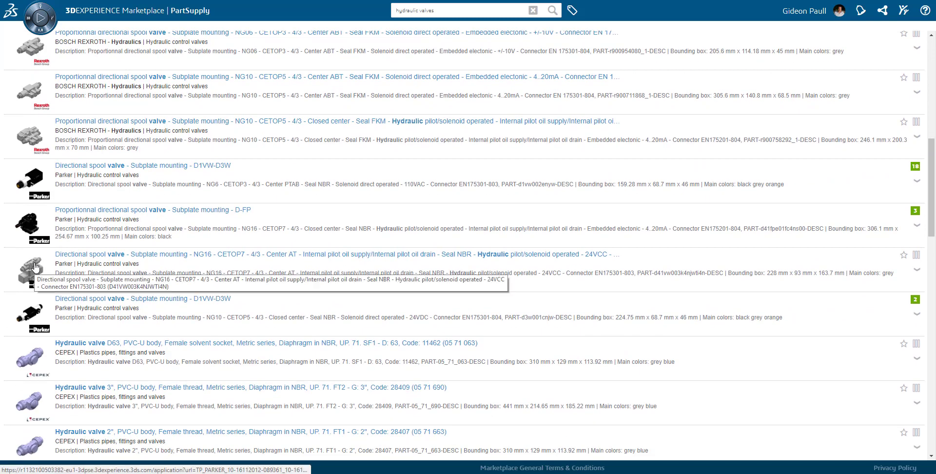
Step: Inspect the NG16 spool valve and rotate the Hydraulic valve 3" in 3D, then move to D90
left_click(35, 268)
scroll(32, 288, "down", 2)
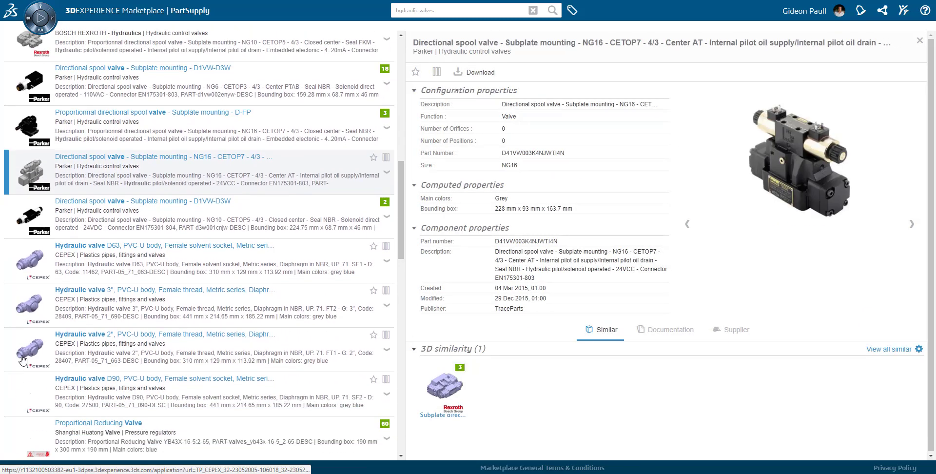
left_click(27, 305)
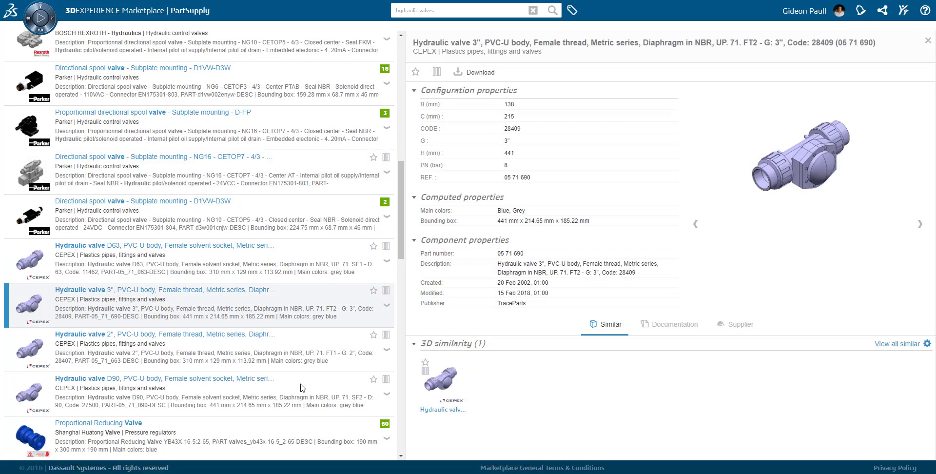
left_click(819, 171)
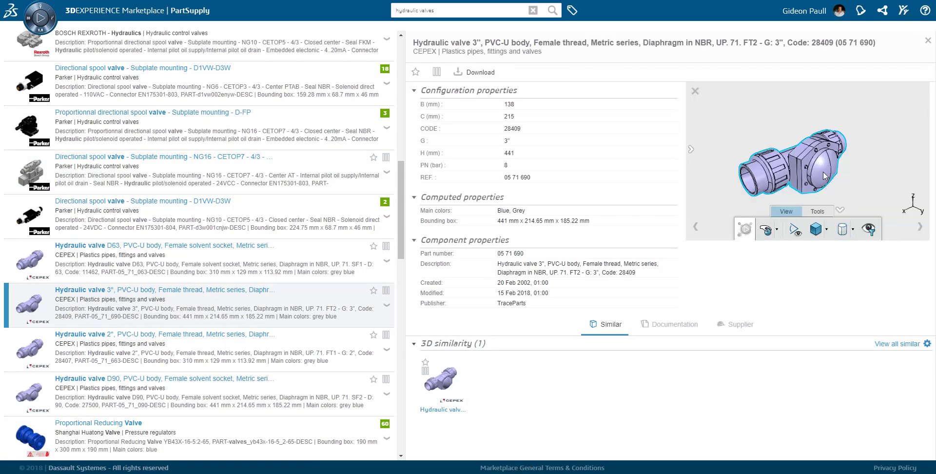
left_click_drag(777, 118, 902, 59)
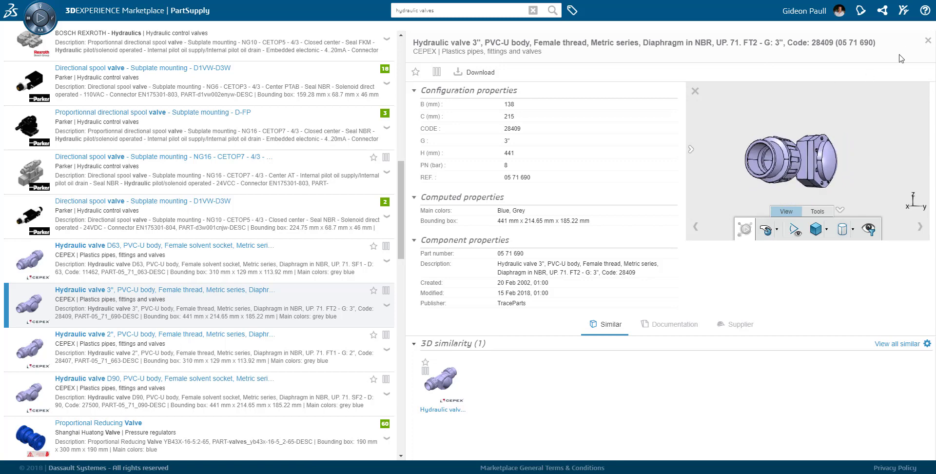
left_click_drag(759, 157, 754, 135)
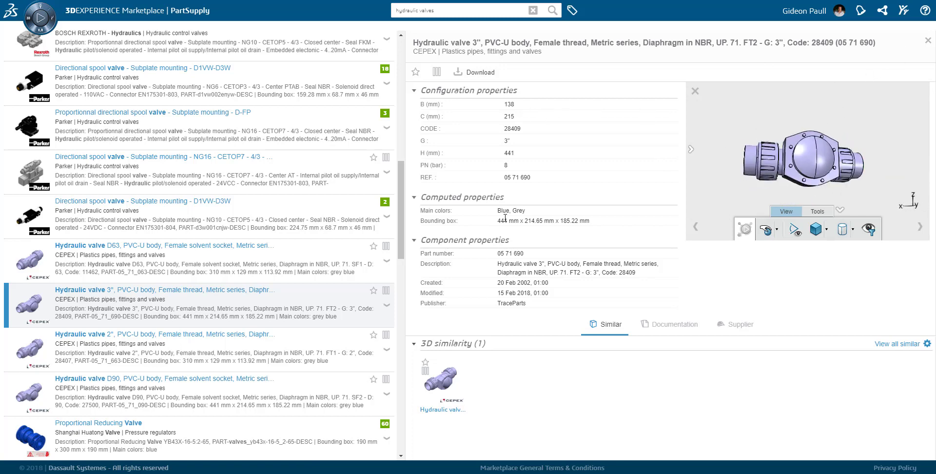
key("Down")
key("Down")
scroll(239, 239, "down", 9)
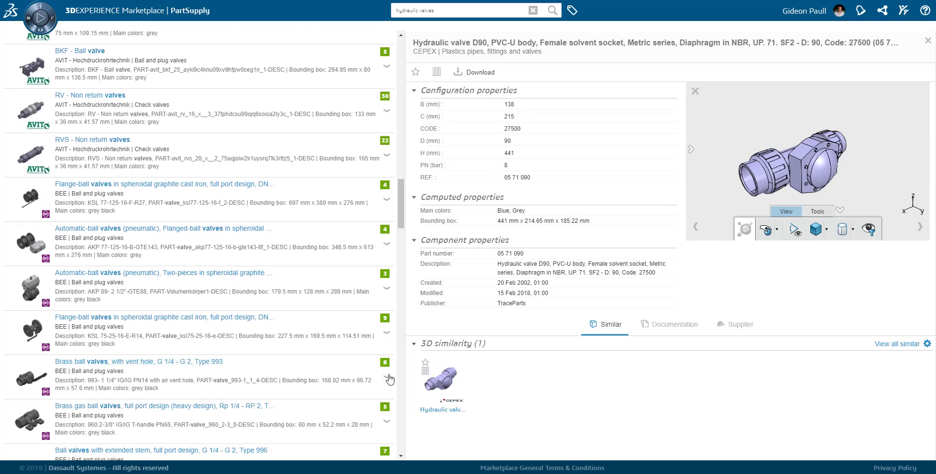
Step: Open the brass ball valve's details and set its D thread size to G 1/2"
left_click(388, 377)
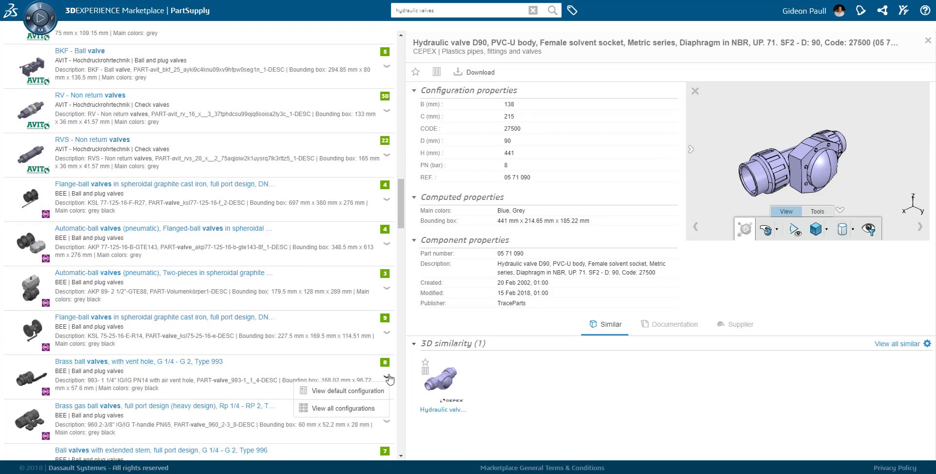
left_click(125, 362)
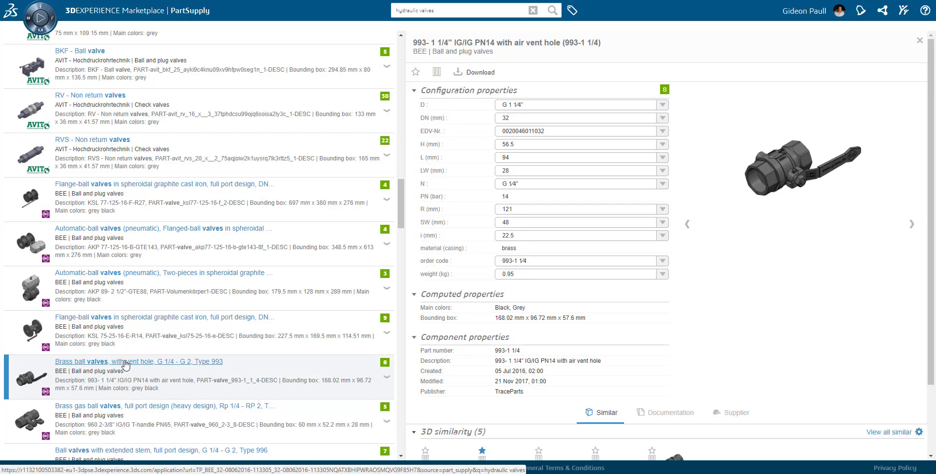
left_click(802, 168)
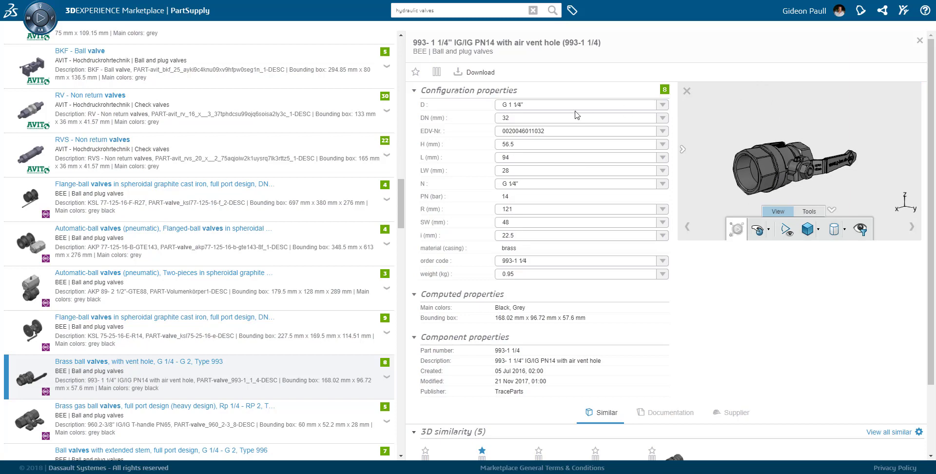
left_click(912, 227)
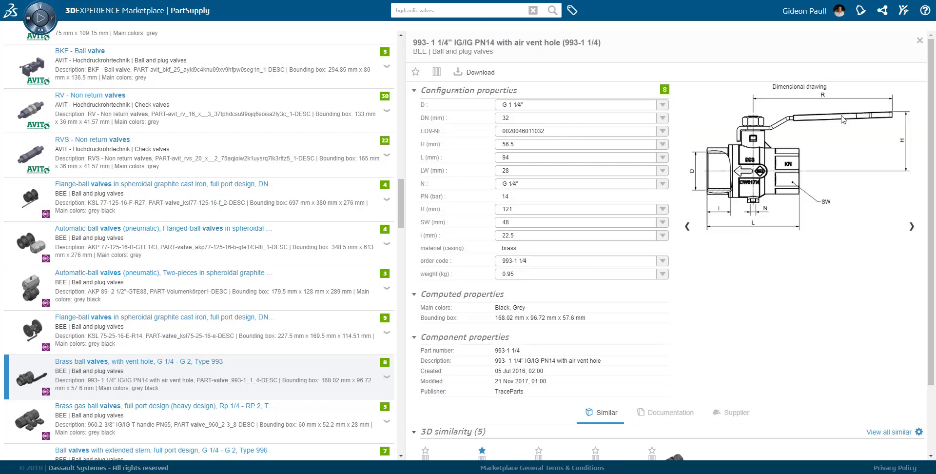
left_click(531, 105)
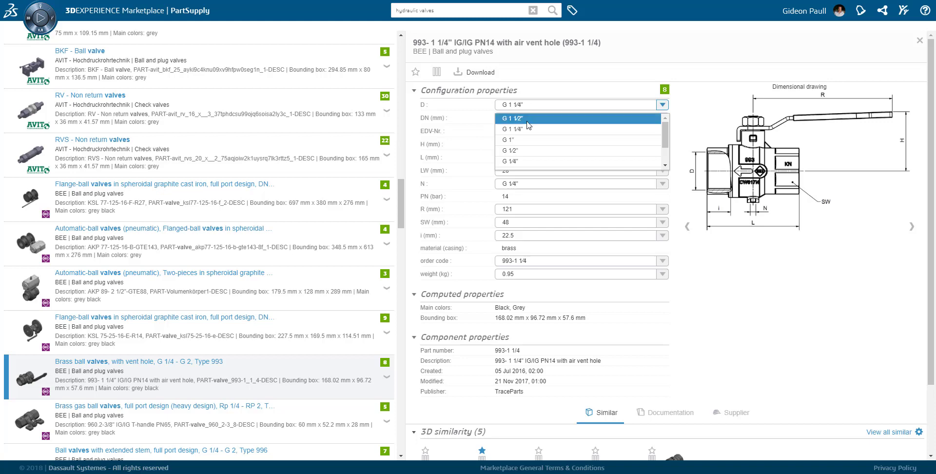
left_click(523, 151)
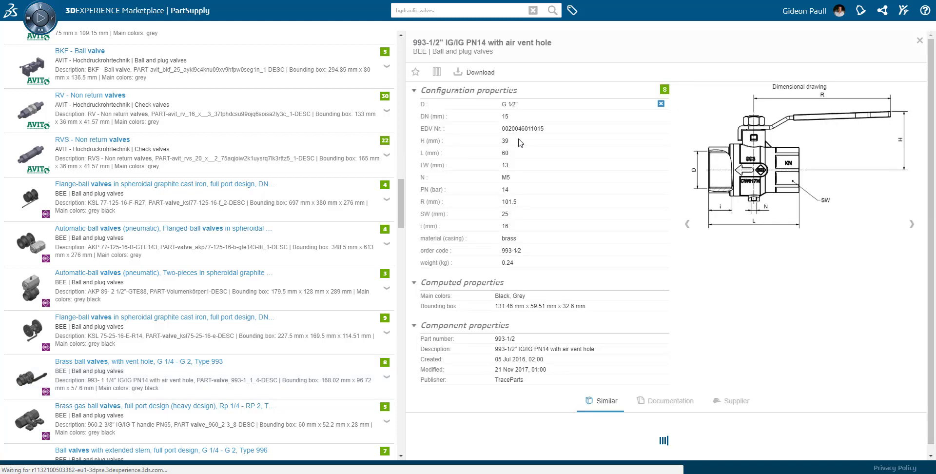
scroll(458, 409, "down", 2)
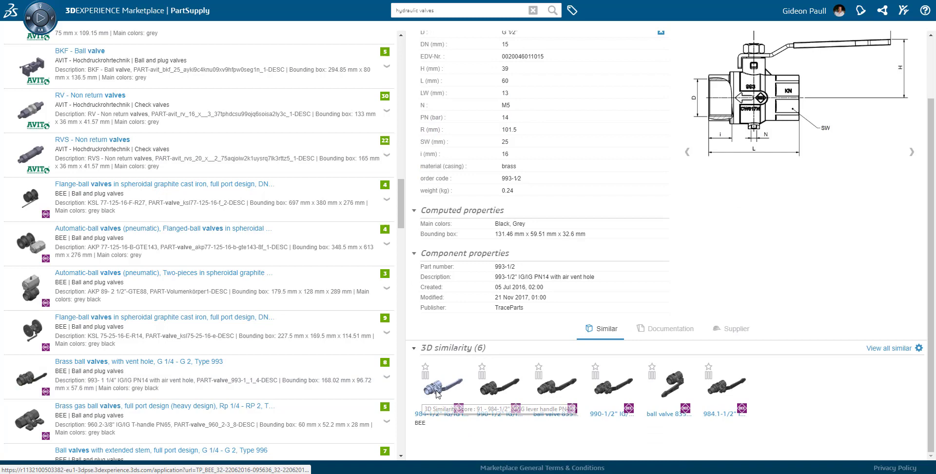
scroll(606, 244, "up", 3)
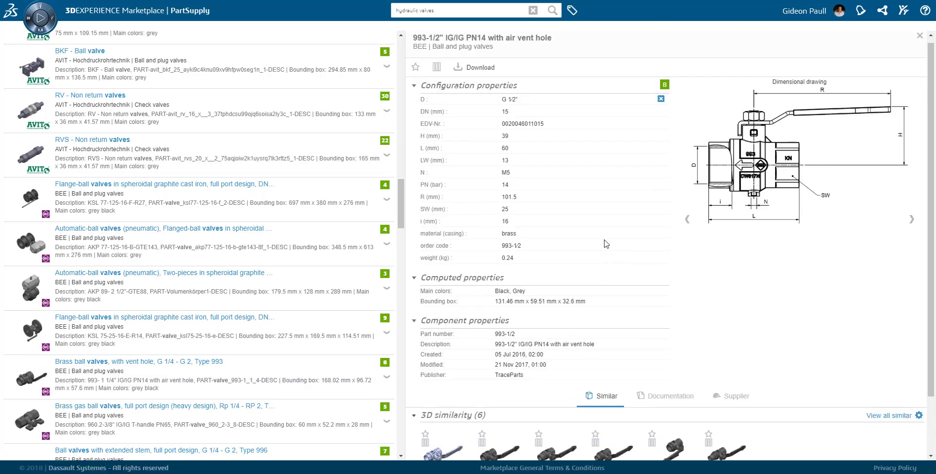
Step: Preview the 993-1/2" ball valve in 3D and download its STEP model as 993-1_2.zip
left_click(910, 229)
left_click(911, 225)
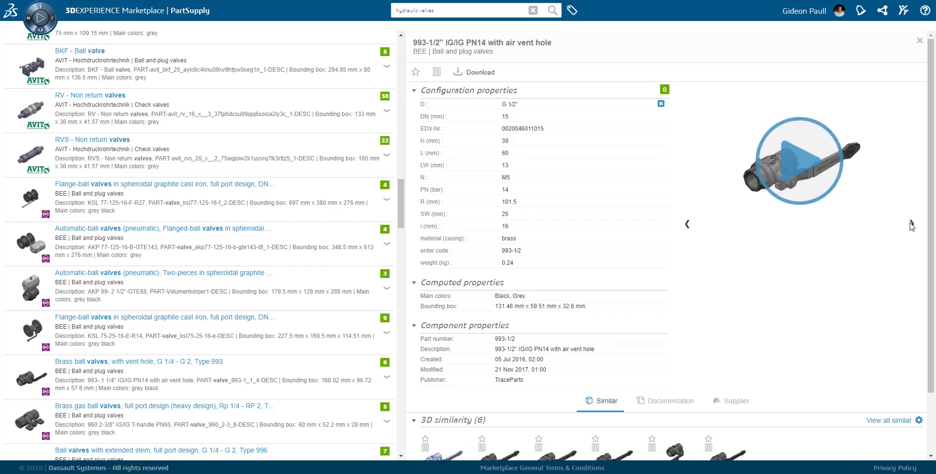
left_click(792, 160)
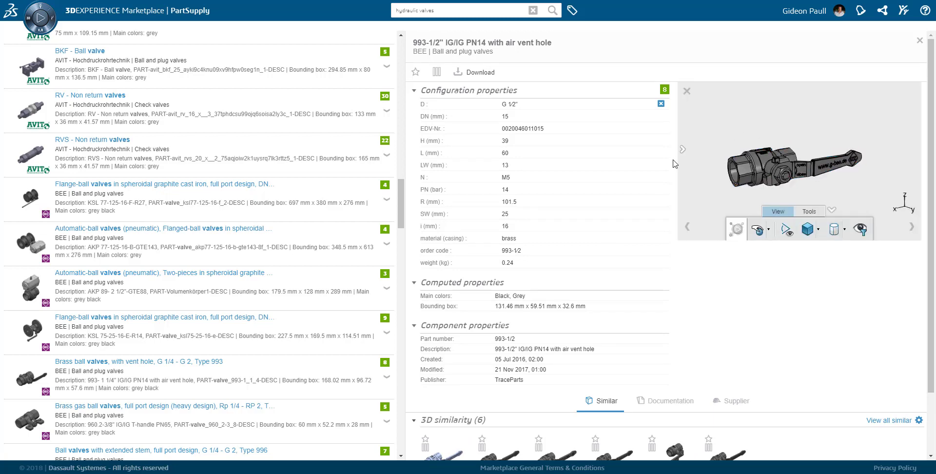
left_click(464, 74)
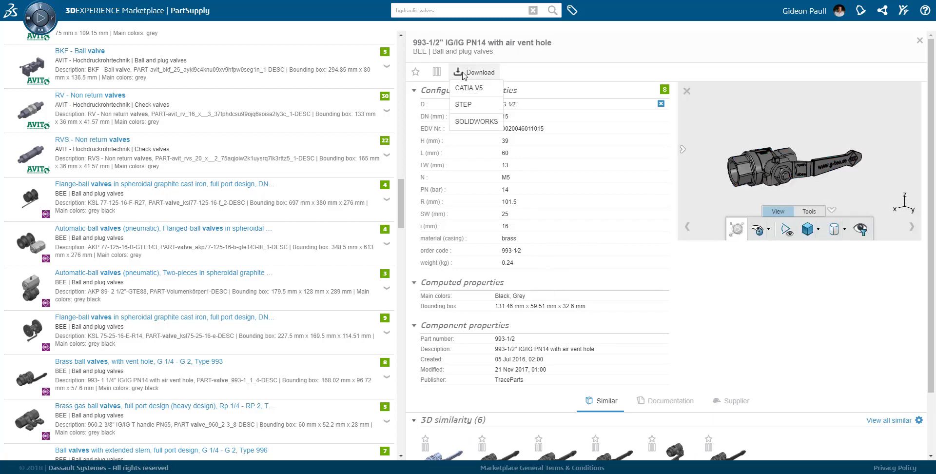
left_click(463, 105)
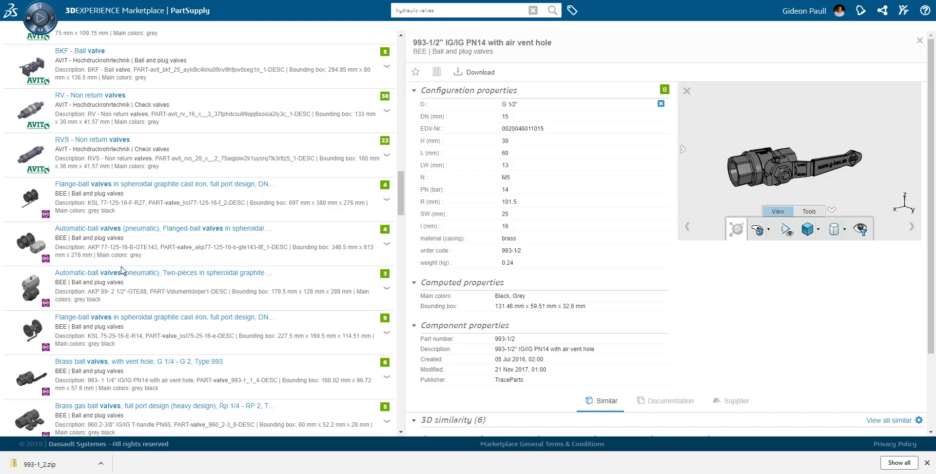
Step: Open the Type 996 extended-stem ball valve and set LW to 30 mm
scroll(113, 429, "down", 5)
left_click(128, 210)
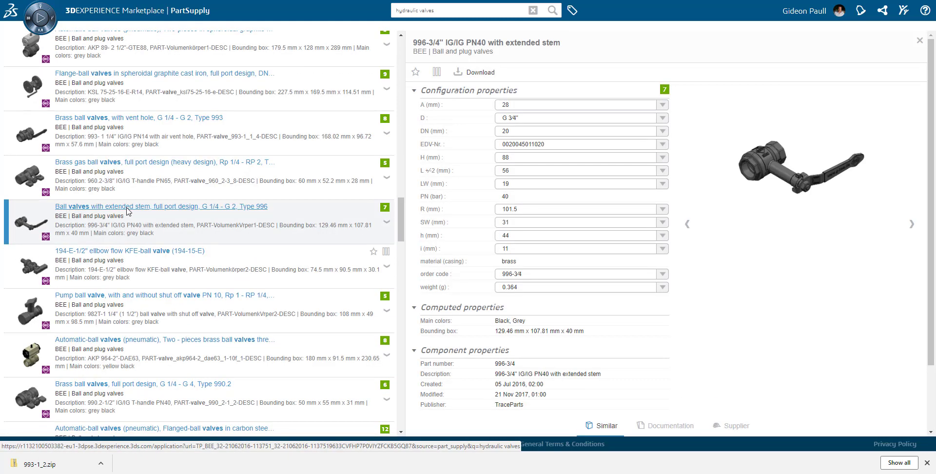
left_click(910, 225)
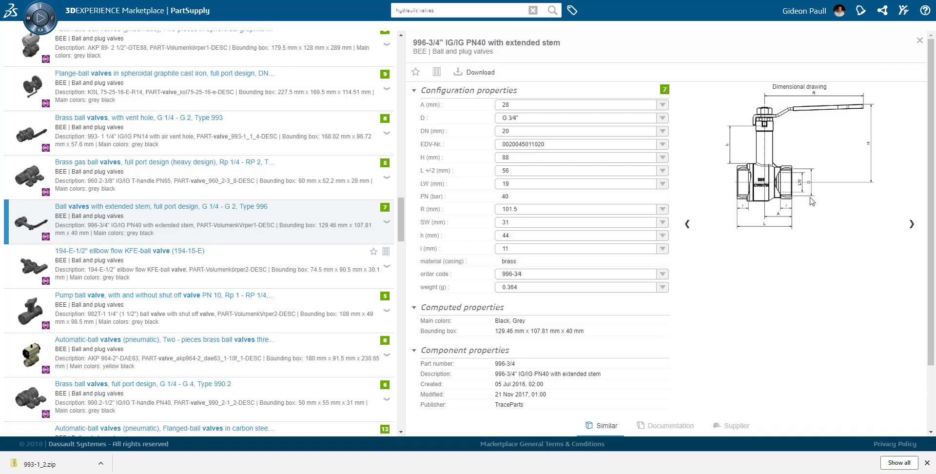
left_click(530, 187)
left_click(523, 236)
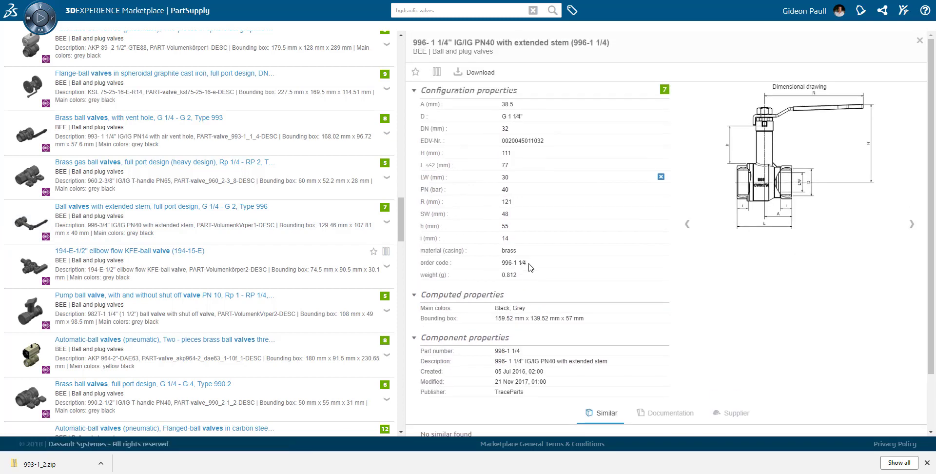
Step: Download the 996-1 1/4 valve's STEP model as 996-1 1_4.zip
left_click(476, 72)
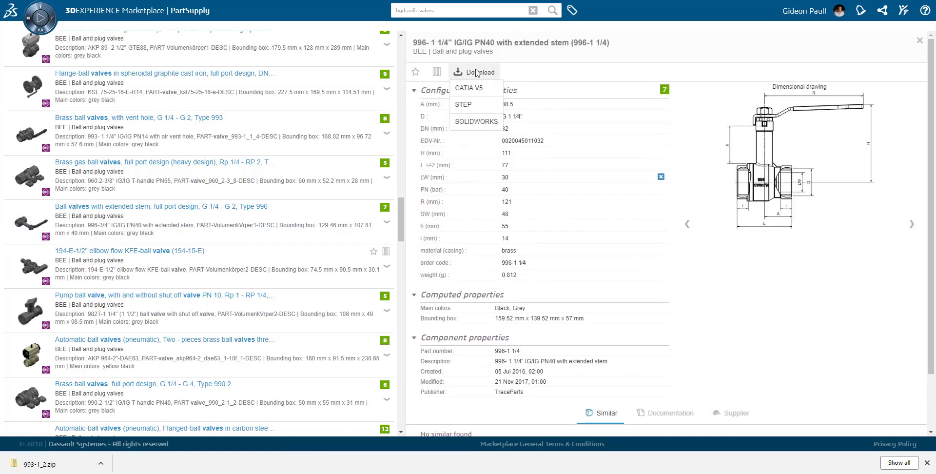
left_click(463, 105)
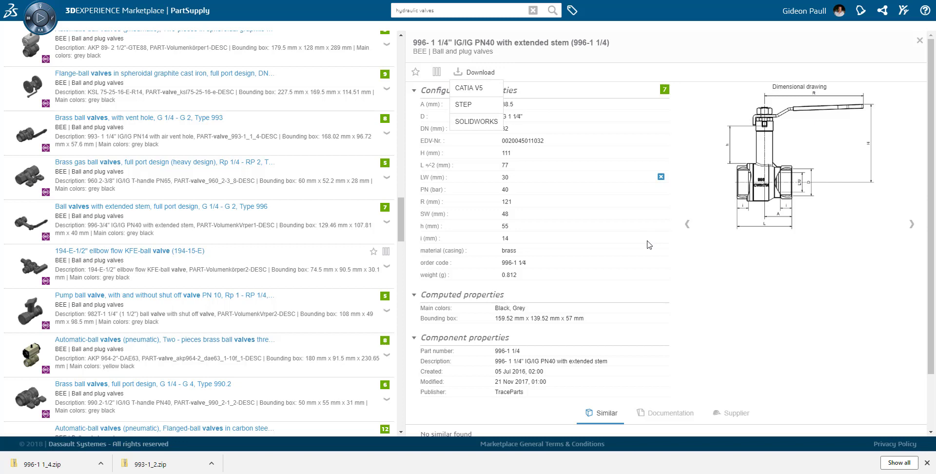
left_click(664, 89)
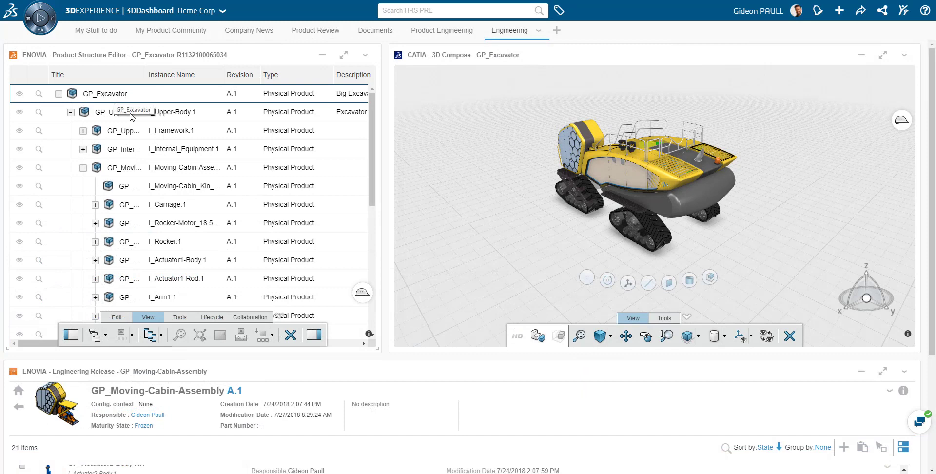
Step: Select GP_Moving-Cabin-Assembly and launch Assembly Design from the roles and apps list
left_click(120, 171)
left_click(42, 14)
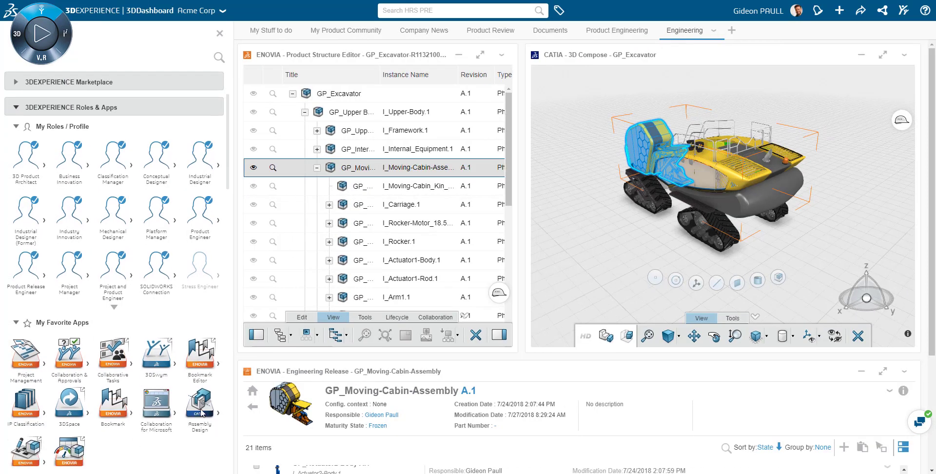
left_click(202, 411)
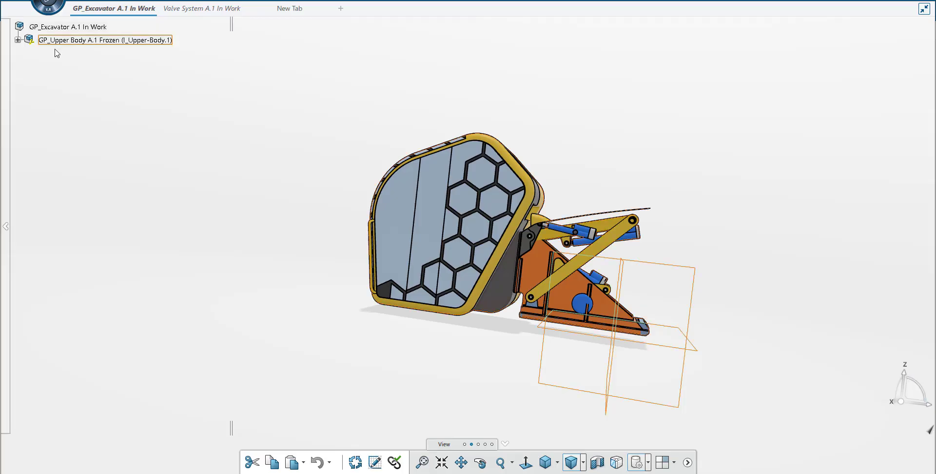
Step: Open Valve System in its own tab and import valve_996-1_1_4.stp as a STEP file
left_click(18, 40)
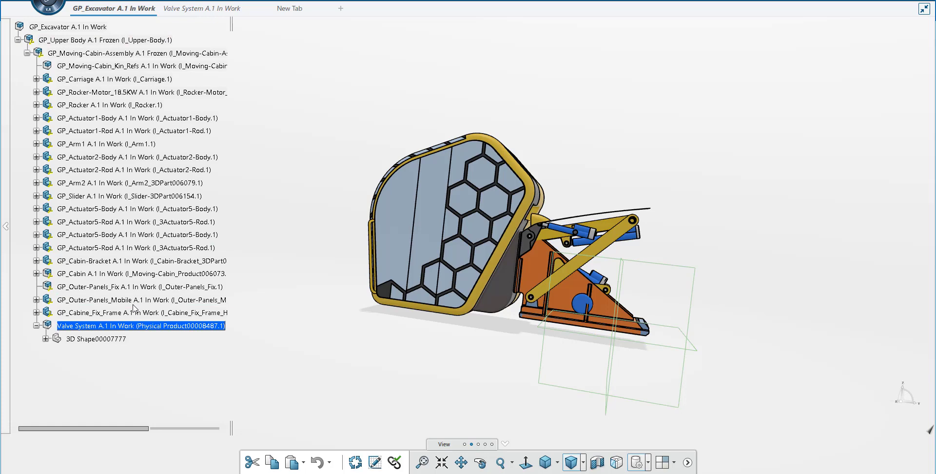
right_click(103, 327)
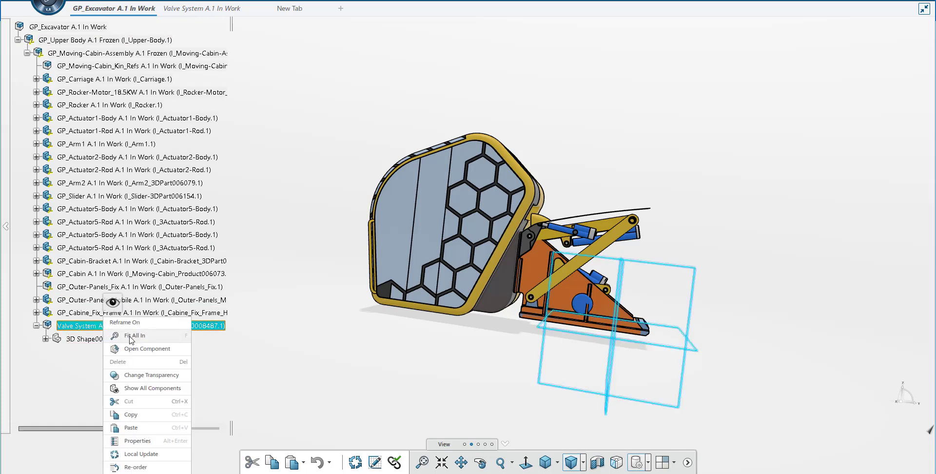
left_click(137, 351)
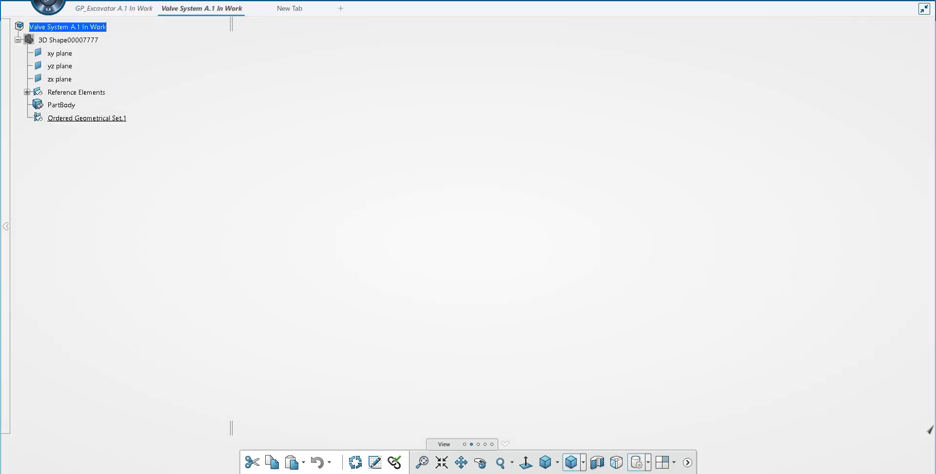
left_click(861, 23)
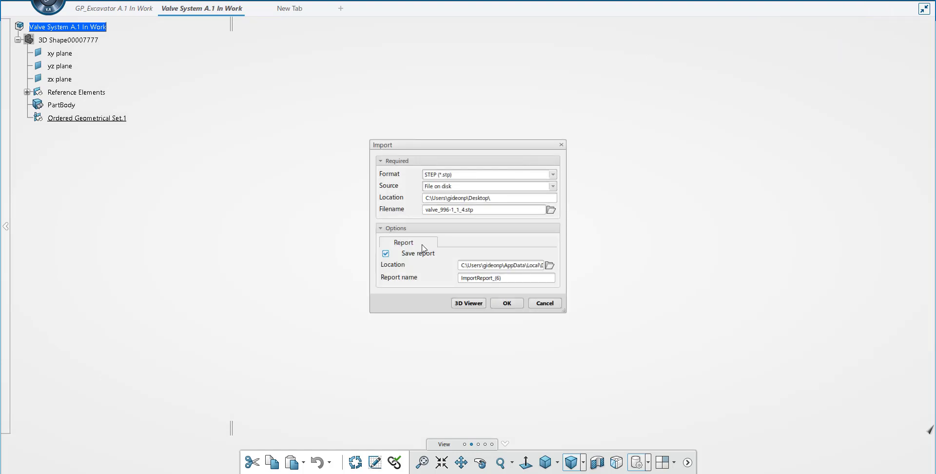
left_click(507, 303)
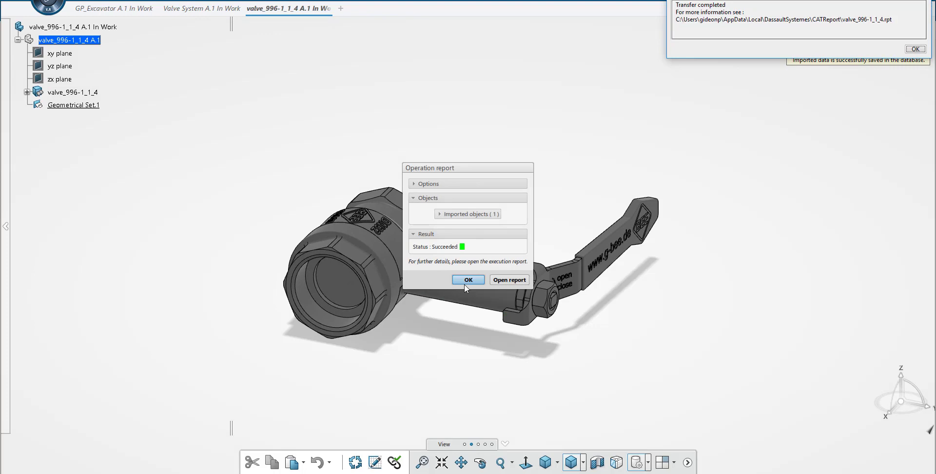
Step: Copy the imported valve_996-1_1_4 product and paste it under the Valve System root
left_click(468, 280)
left_click(915, 49)
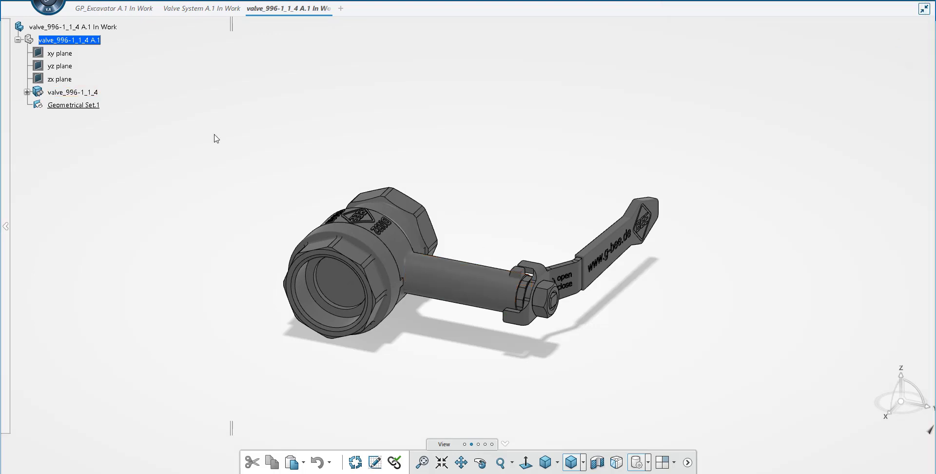
right_click(49, 39)
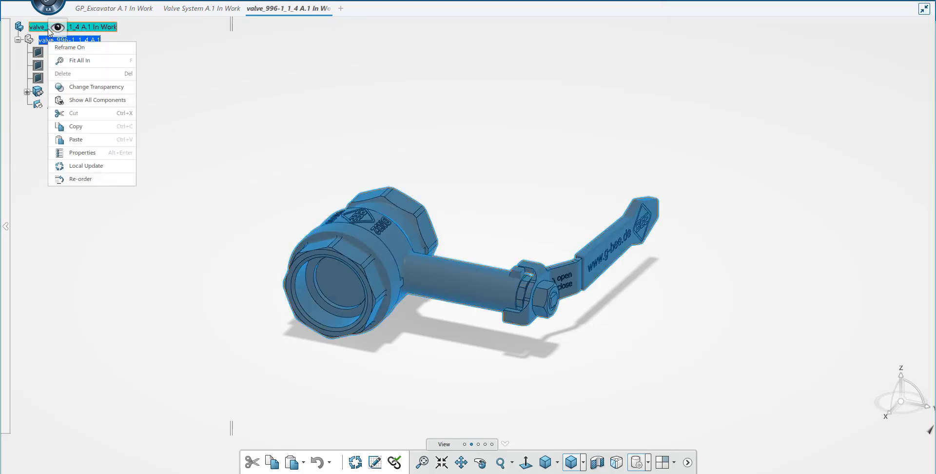
left_click(76, 127)
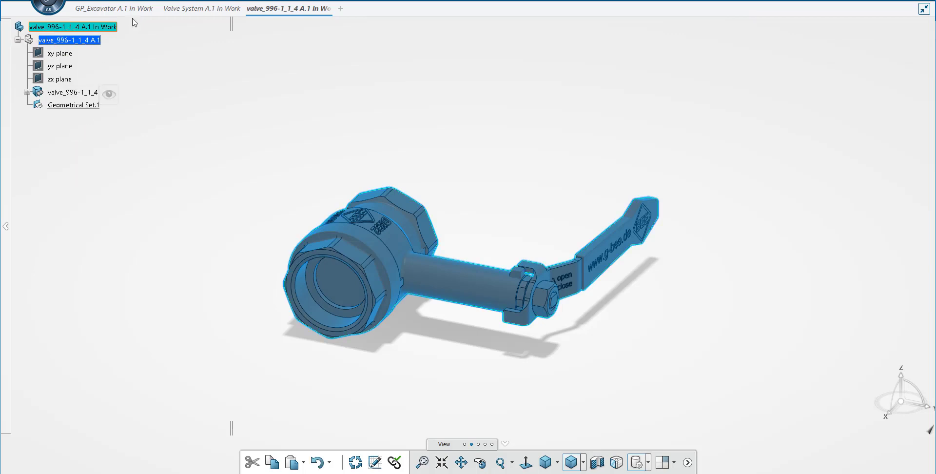
left_click(181, 7)
right_click(78, 39)
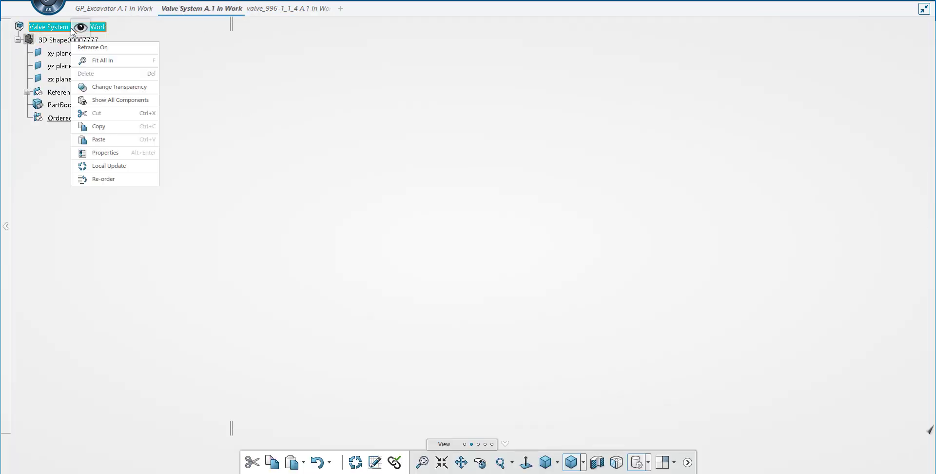
left_click(118, 141)
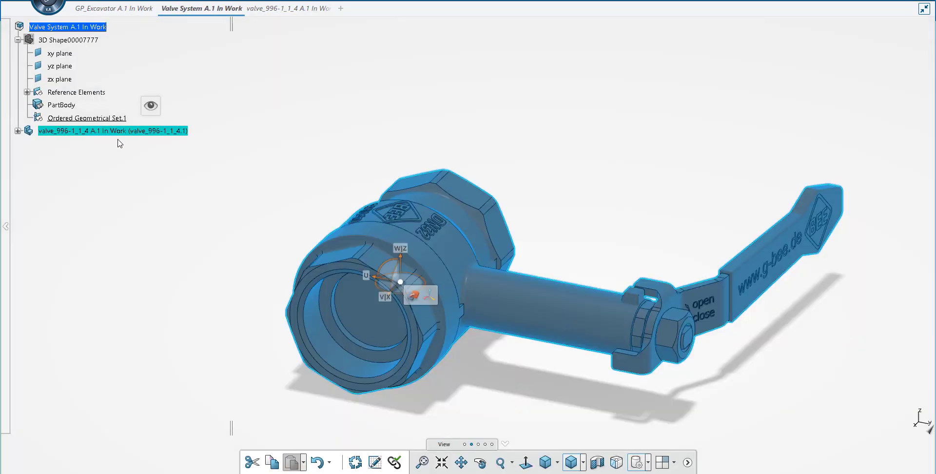
Step: Check the valve instance in GP_Excavator, fit the cabin assembly in view, and save all changes
left_click(480, 463)
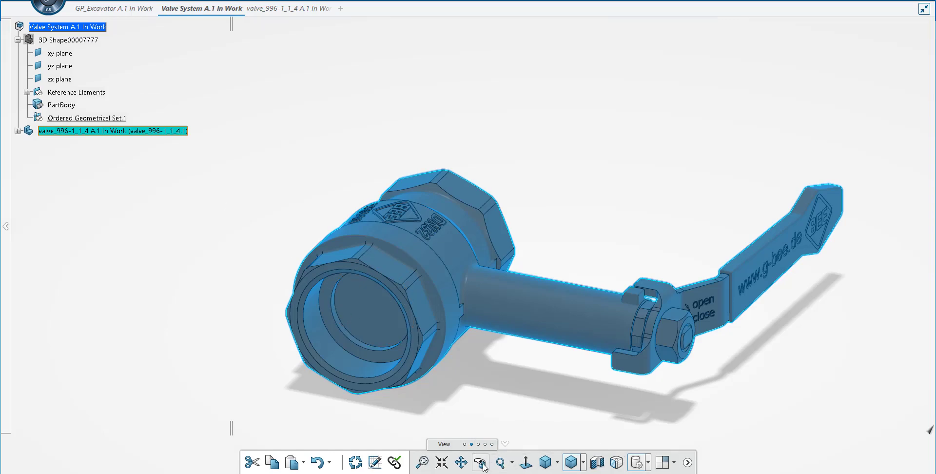
left_click_drag(458, 361, 305, 237)
left_click(170, 202)
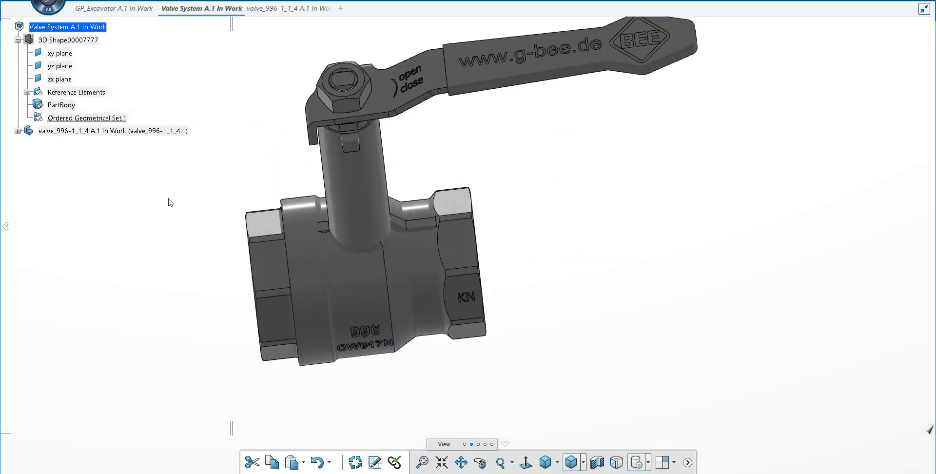
left_click(132, 11)
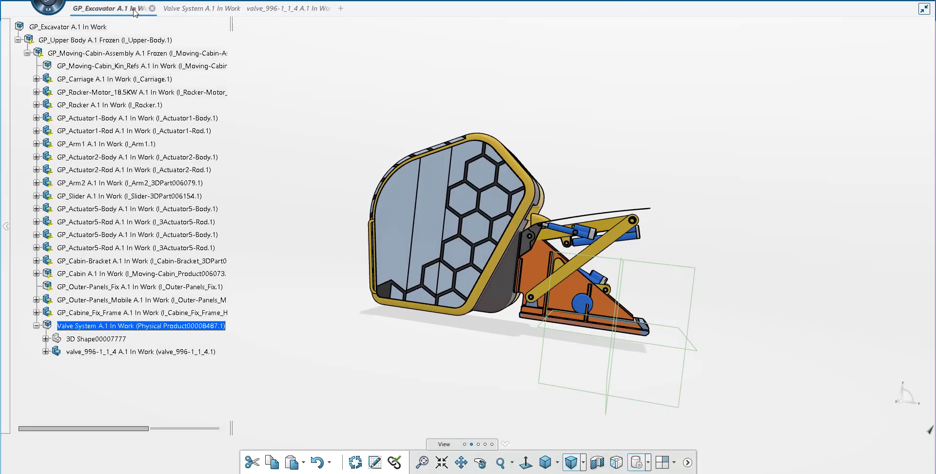
right_click(84, 356)
left_click(108, 313)
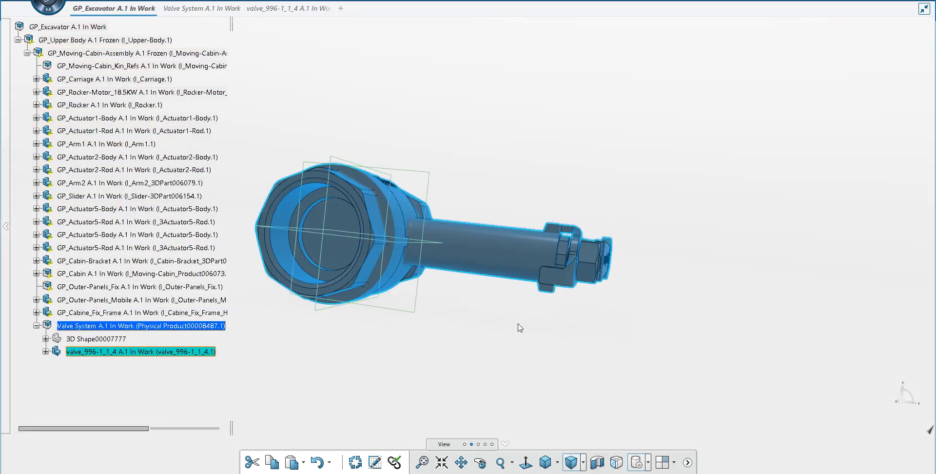
left_click(422, 462)
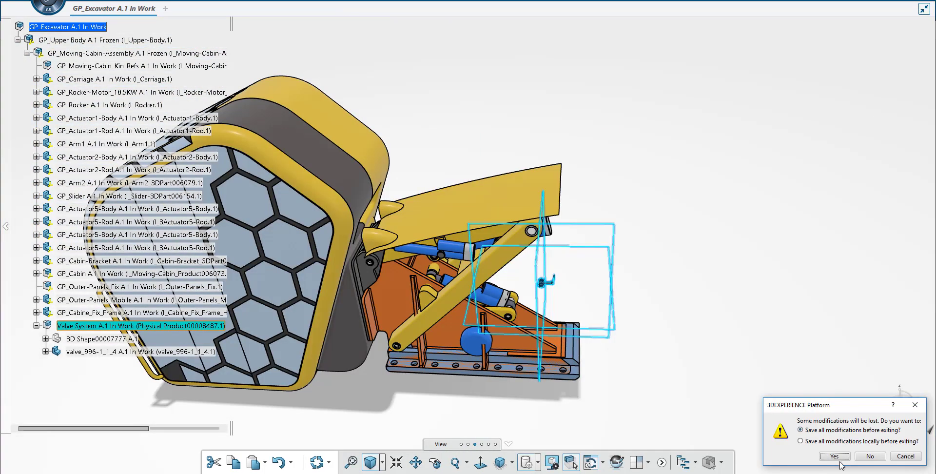
left_click(834, 456)
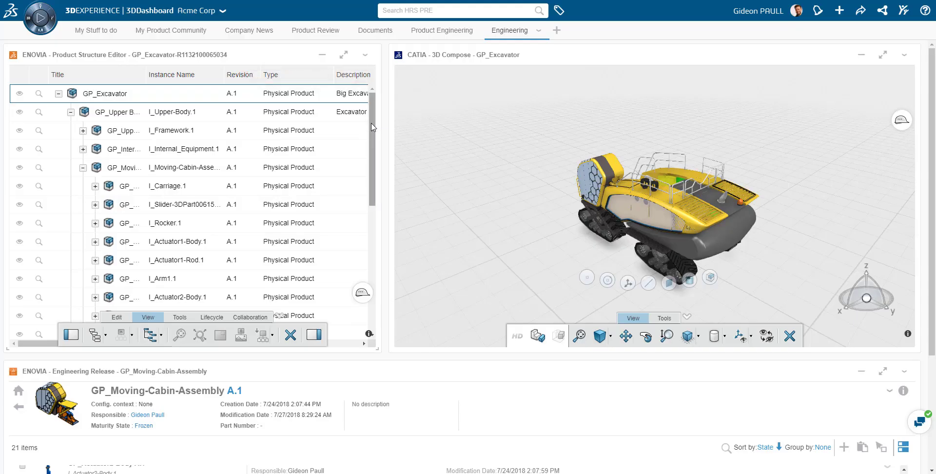
Step: Zoom the 3D view onto the Valve row from the product structure
left_click_drag(373, 127, 373, 252)
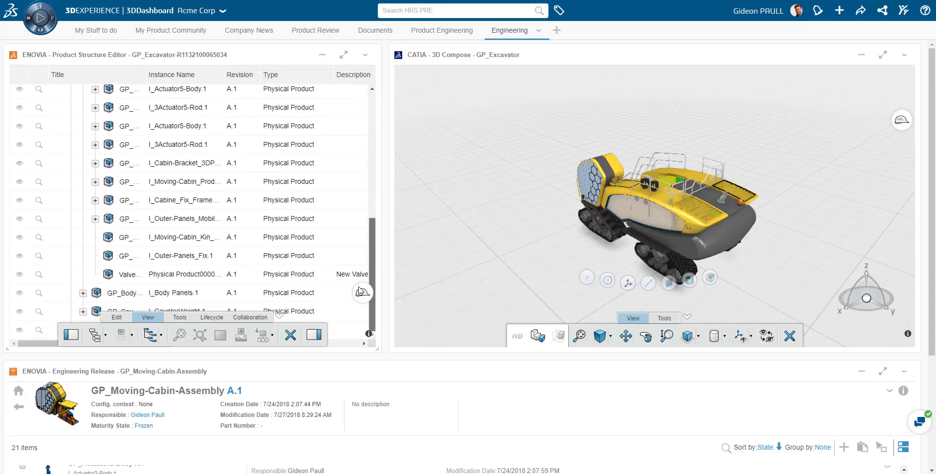
left_click(188, 273)
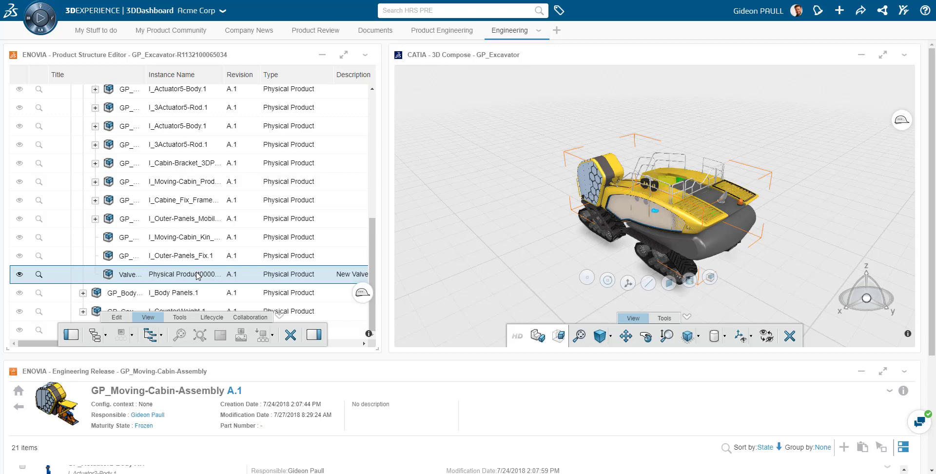
right_click(197, 275)
left_click(229, 196)
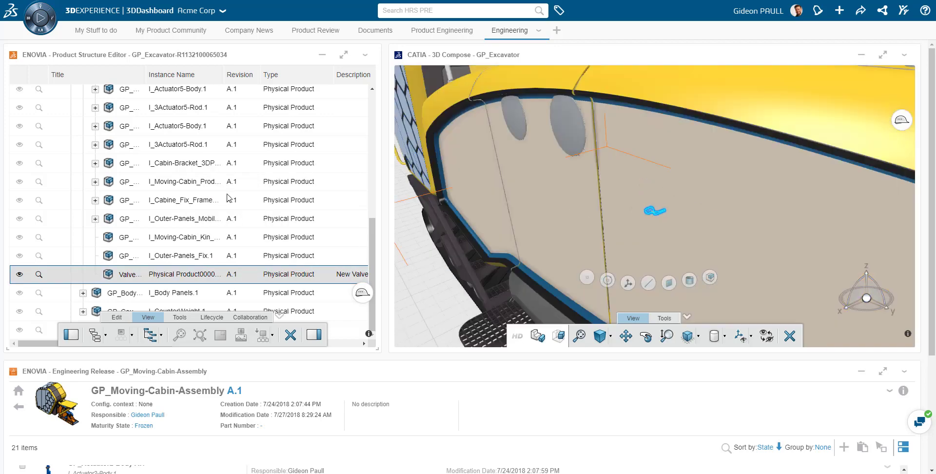
scroll(604, 209, "down", 2)
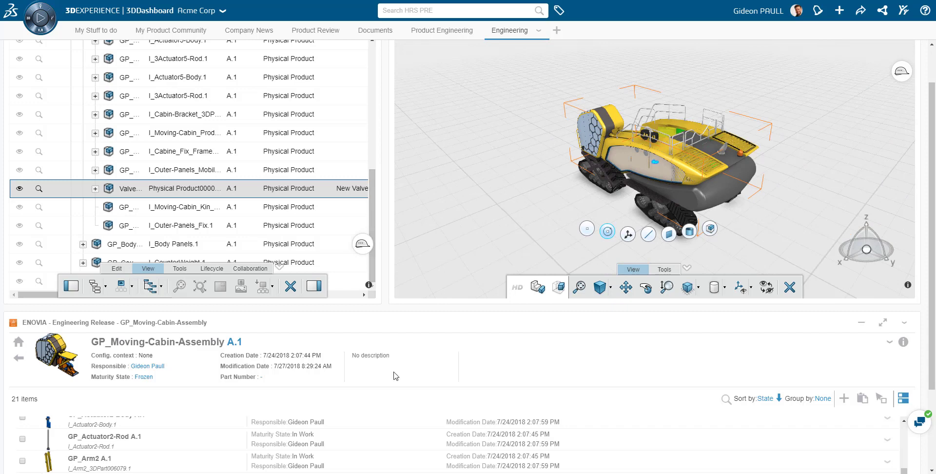
Step: Maximize the Engineering Release panel, refresh its list, and select Valve System A.1
left_click(882, 322)
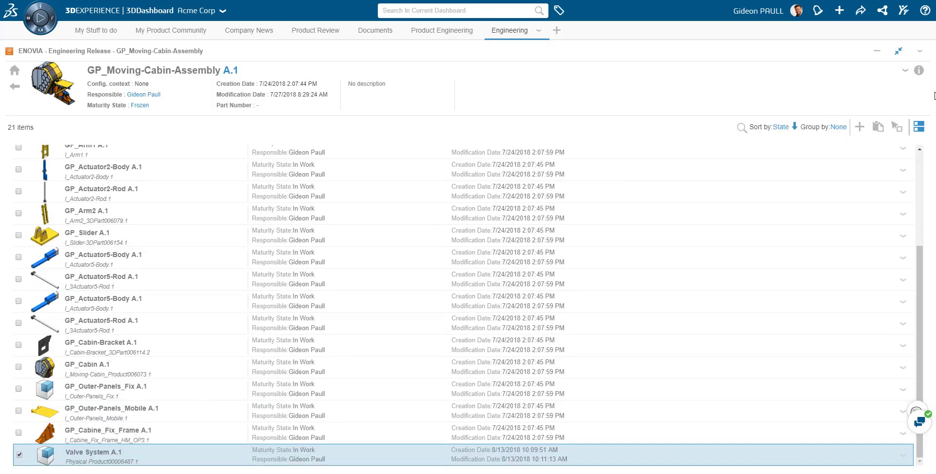
left_click(920, 51)
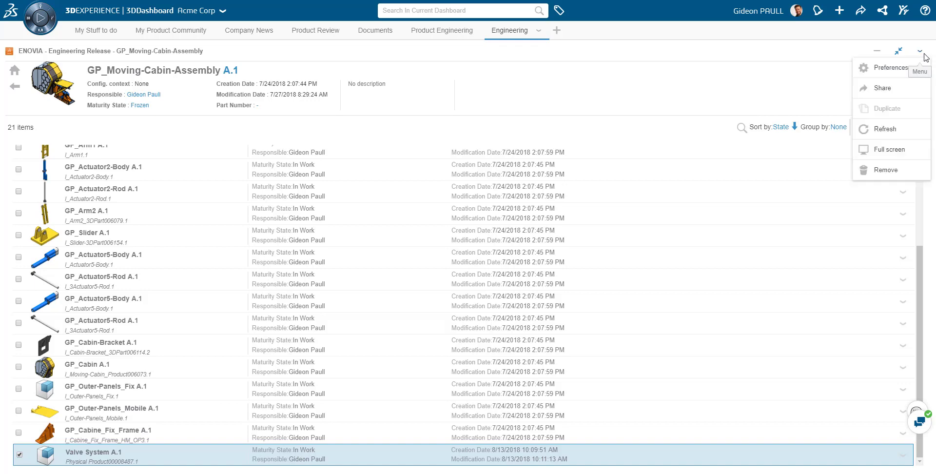
left_click(889, 132)
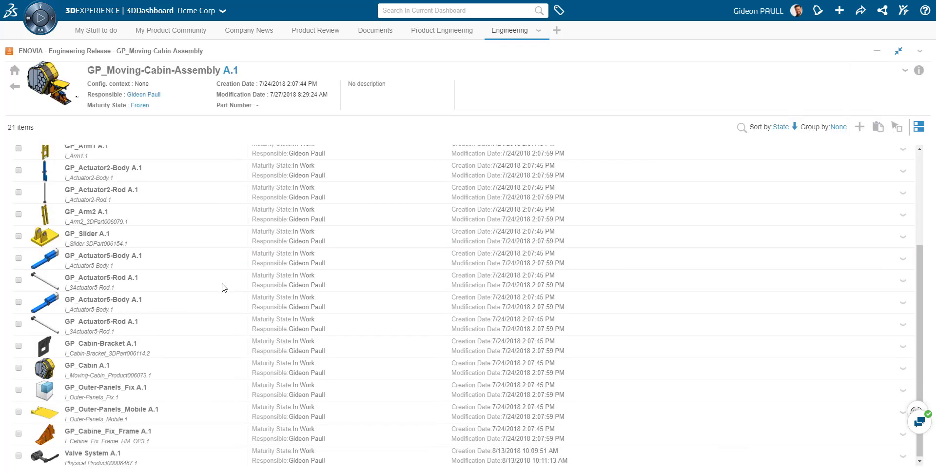
left_click(110, 459)
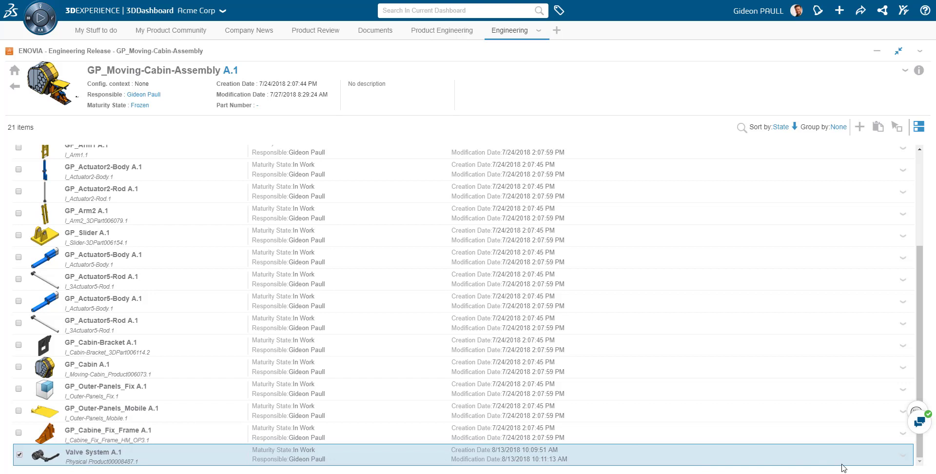
Step: Change Valve System A.1's maturity from In Work to Released
left_click(903, 454)
mouse_move(839, 348)
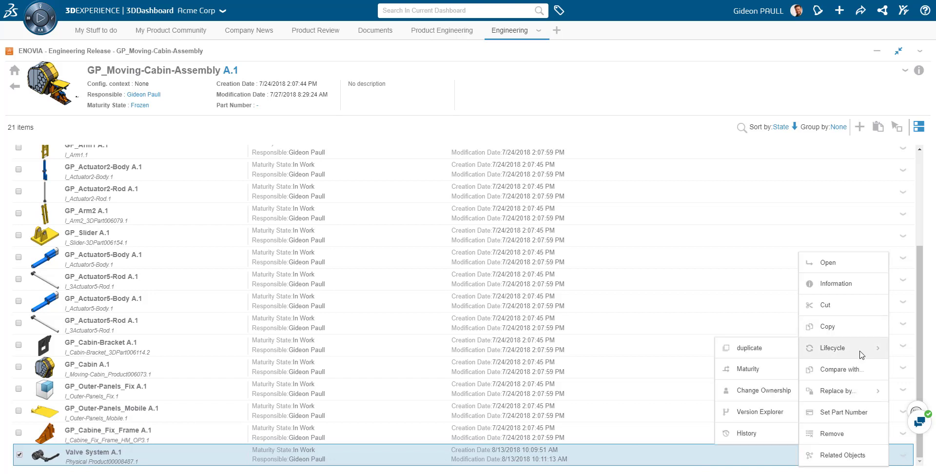
left_click(748, 371)
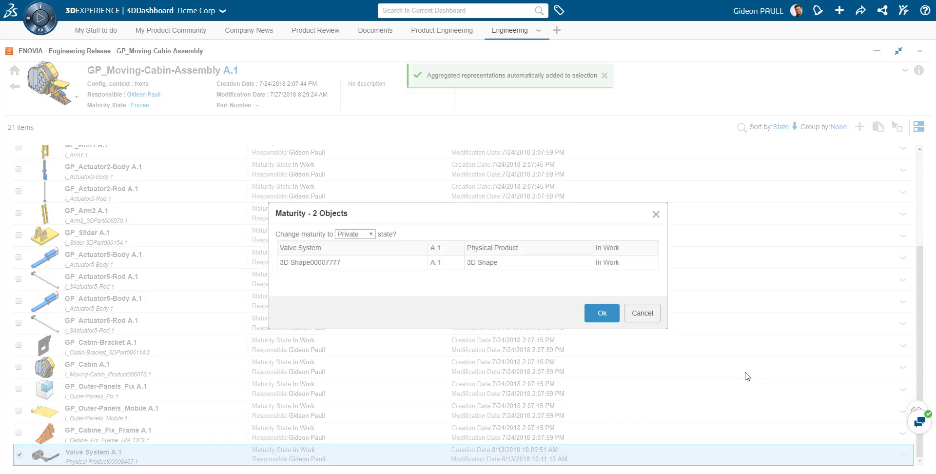
left_click(372, 236)
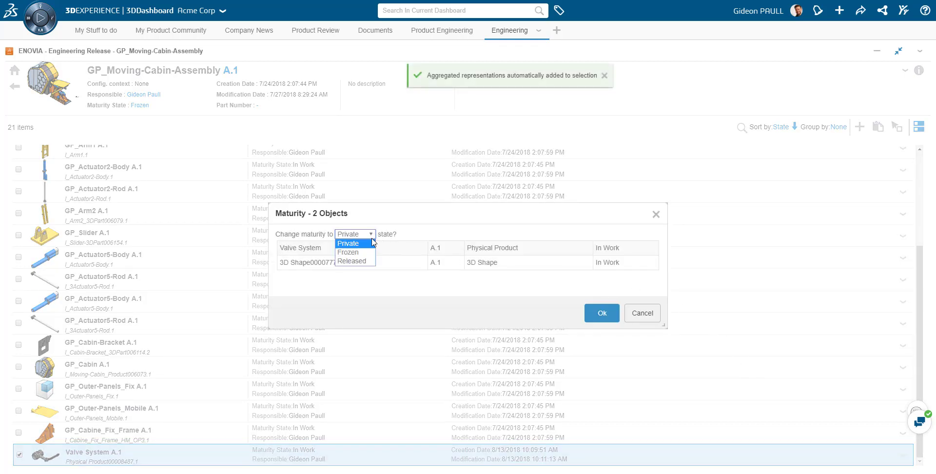
left_click(360, 262)
left_click(609, 313)
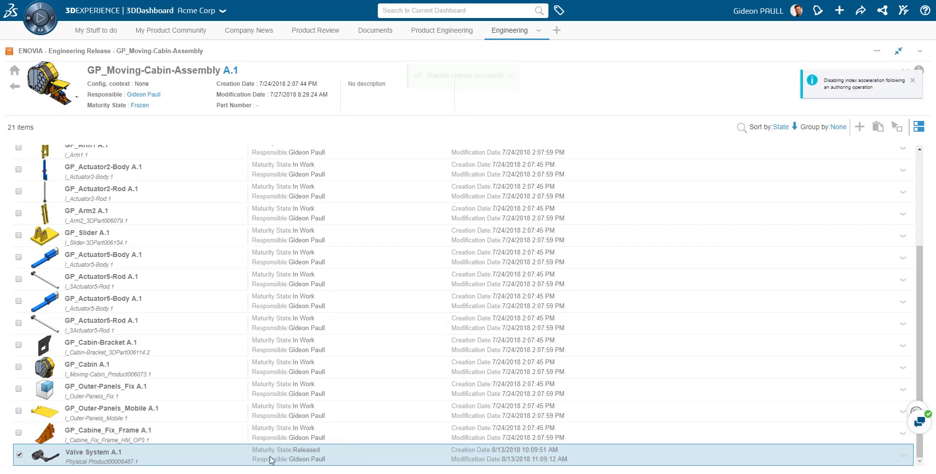
Step: Upload the GBee_1-1-11-2_996_.pdf valve data sheet as a new document in the cabin assembly
left_click(858, 127)
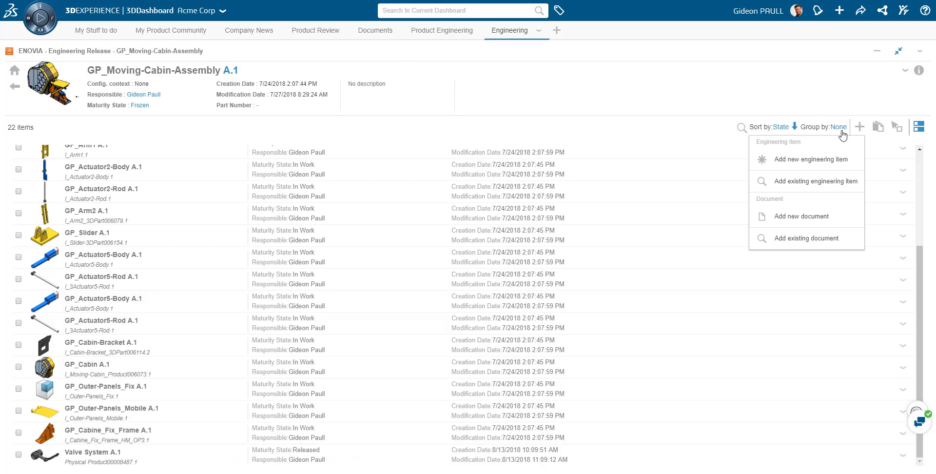
left_click(782, 218)
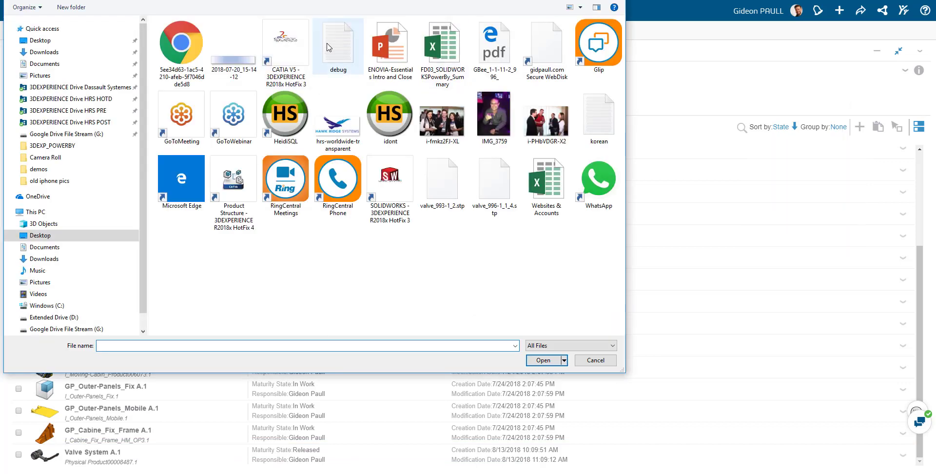
left_click(494, 46)
left_click(552, 365)
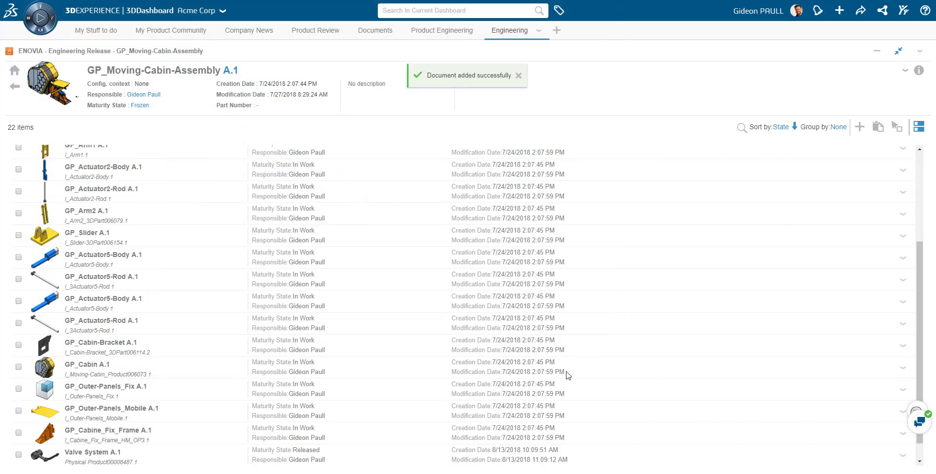
Step: Set the PDF document's description to 'Valve Data Sheet' in its Information panel and save
left_click(125, 455)
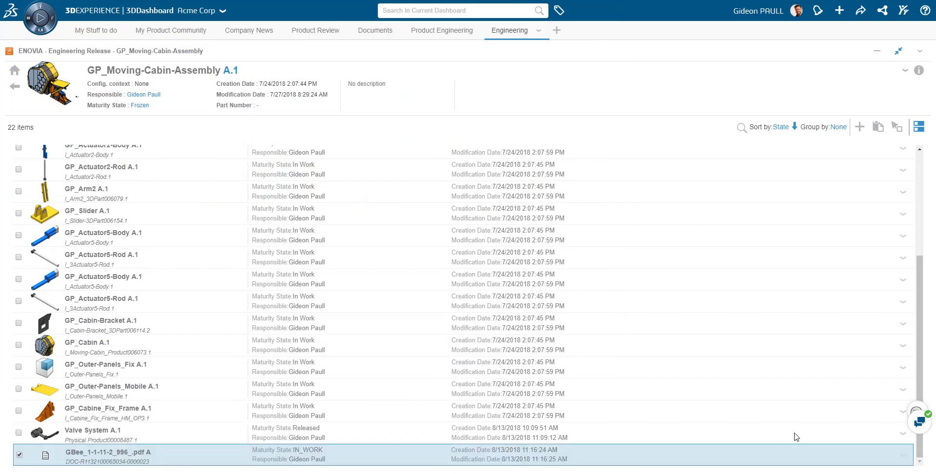
left_click(902, 458)
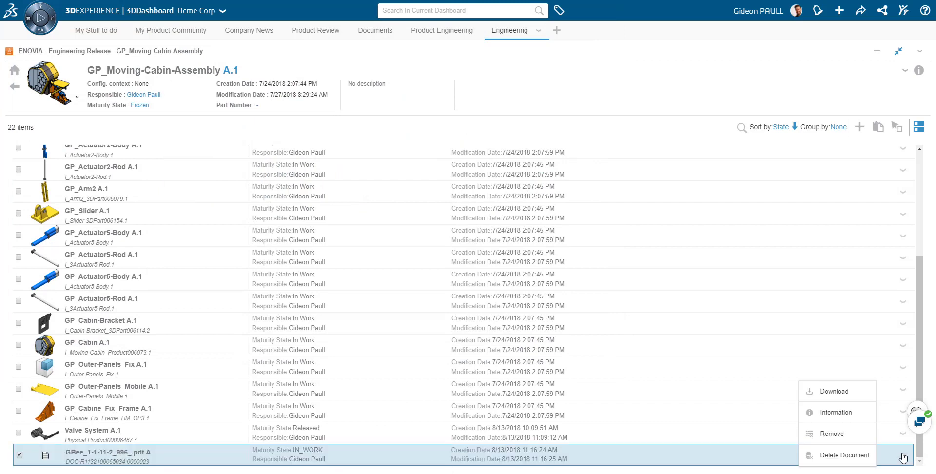
left_click(835, 412)
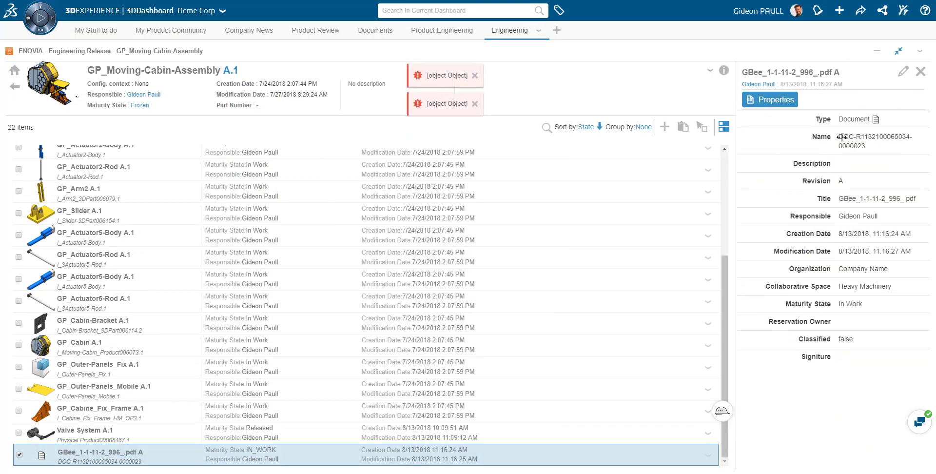
left_click(903, 72)
left_click(866, 166)
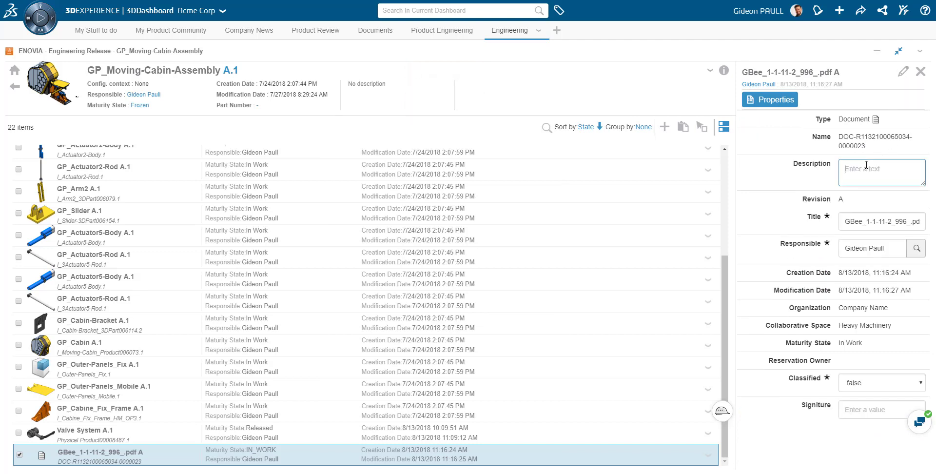
type("Valve Dat")
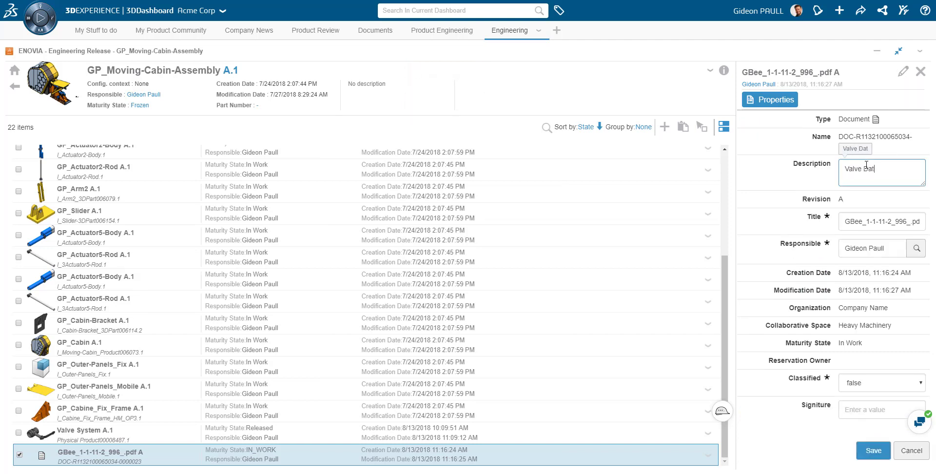
type("a Sheet")
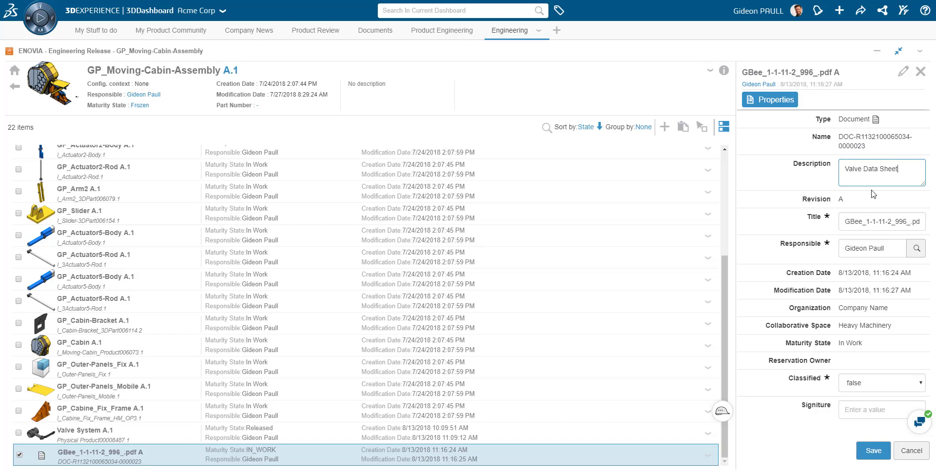
left_click(871, 452)
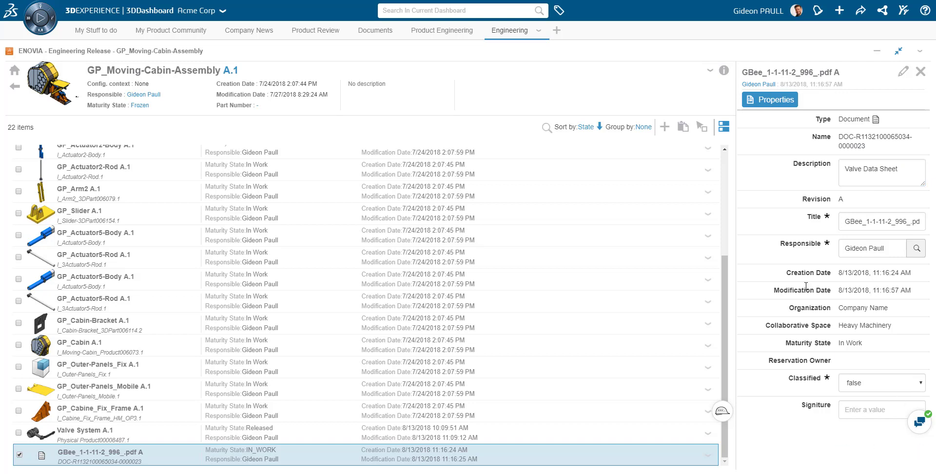
left_click(921, 71)
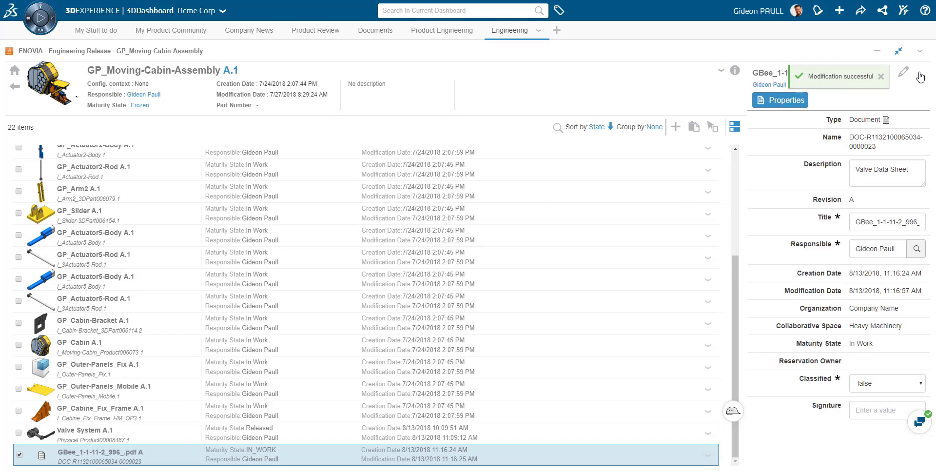
Step: Preview the GBee_1-1-11-2_996_.pdf data sheet from the Documents dashboard, viewing both pages
left_click(332, 455)
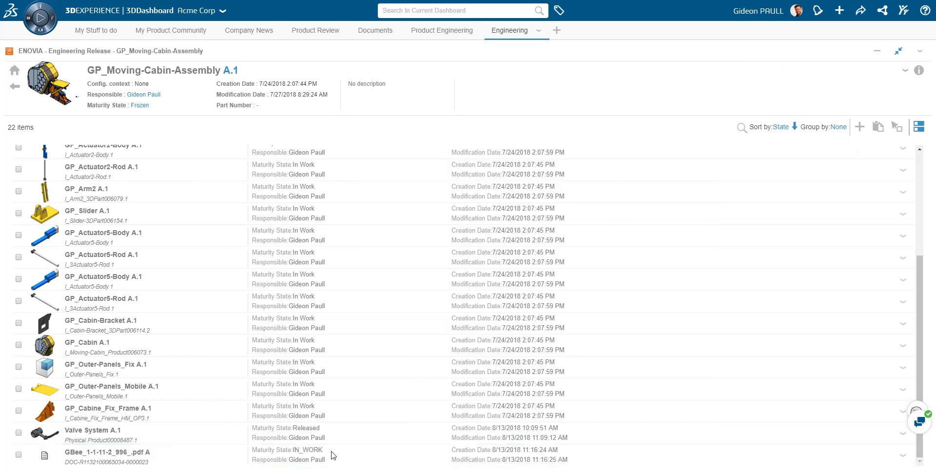
left_click(375, 30)
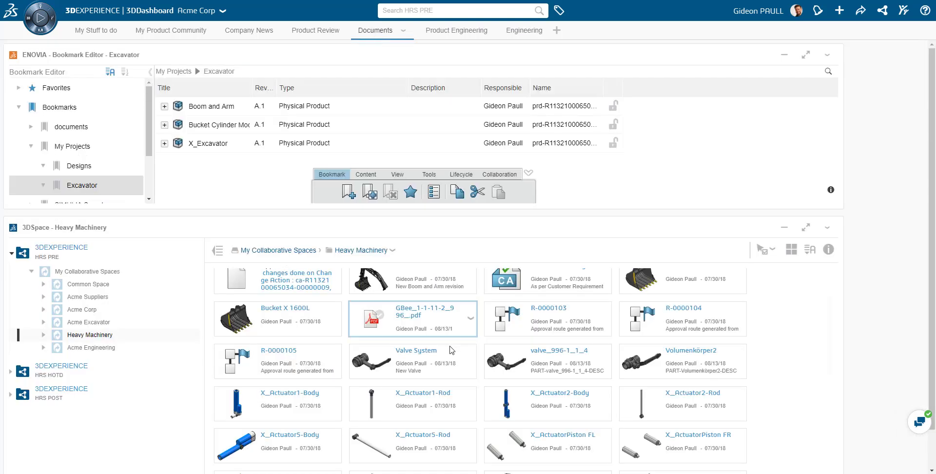
left_click(470, 317)
left_click(424, 328)
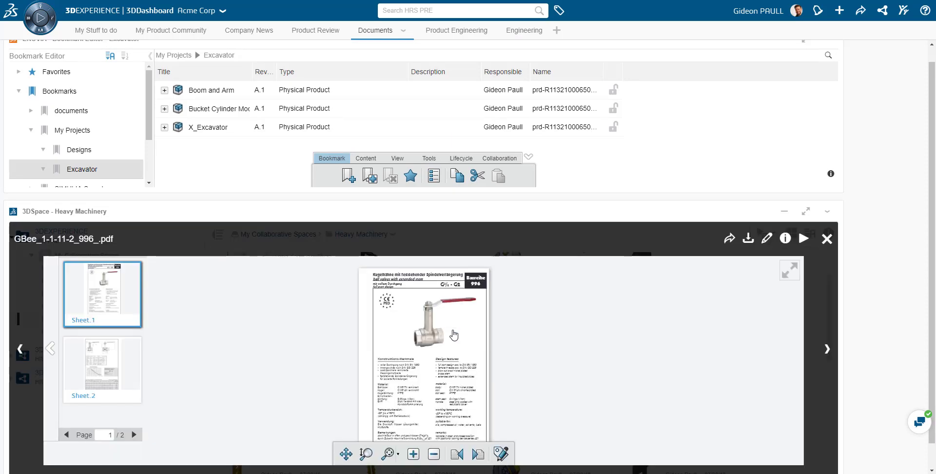
left_click(104, 375)
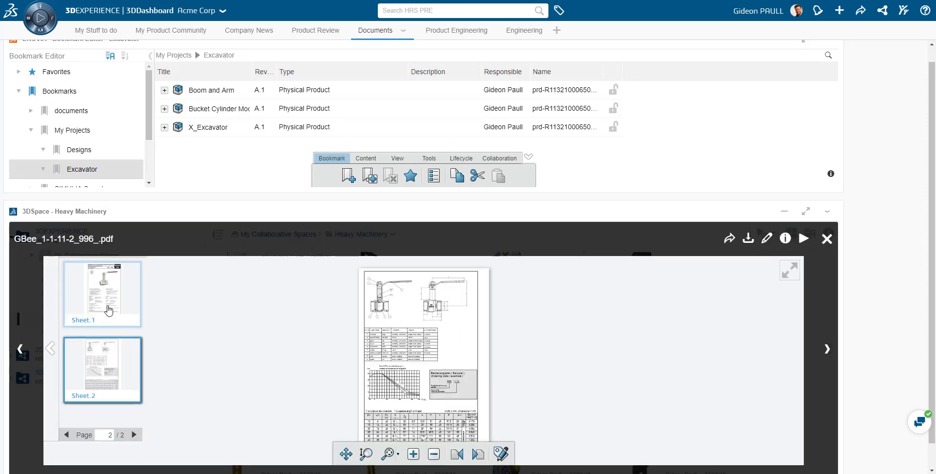
left_click(107, 307)
Step: Add the GBee PDF and Valve System to the Excavator bookmark
left_click(826, 239)
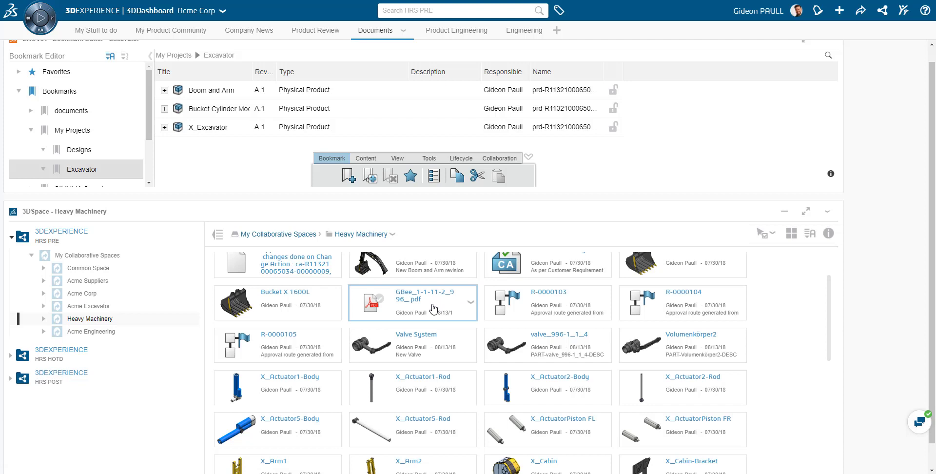
left_click_drag(433, 308, 671, 160)
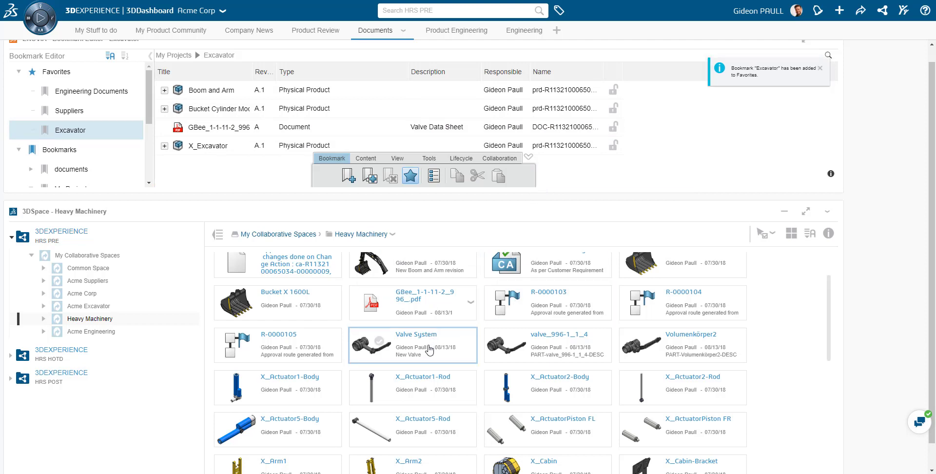
left_click_drag(429, 350, 656, 175)
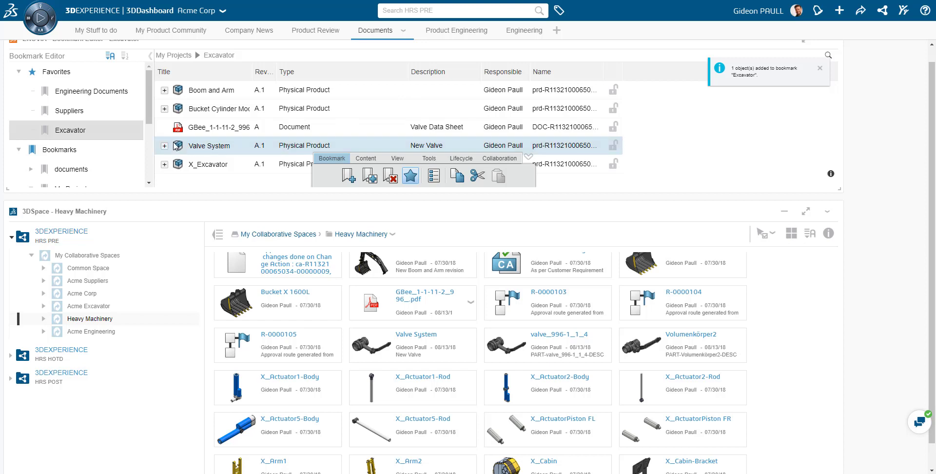
right_click(242, 147)
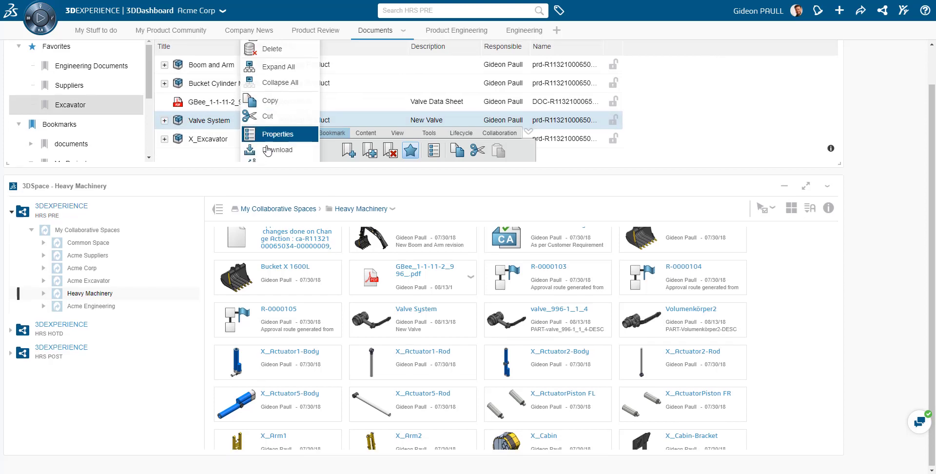
left_click(273, 135)
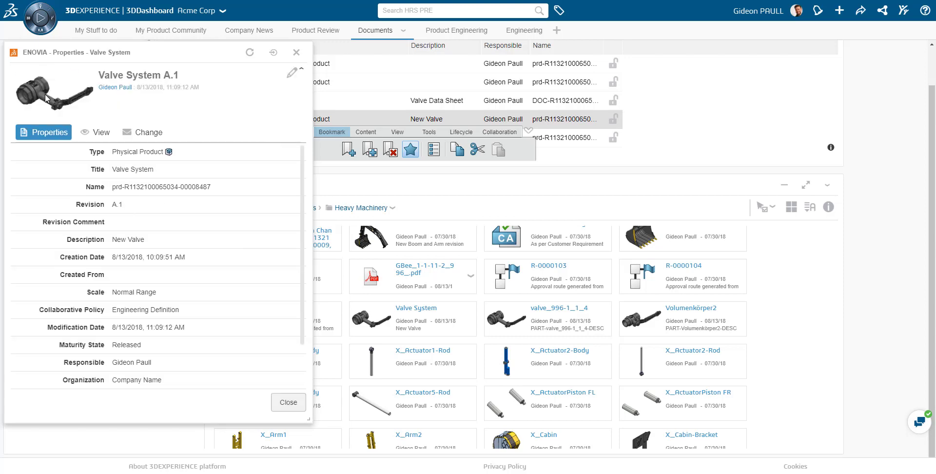
scroll(170, 312, "down", 3)
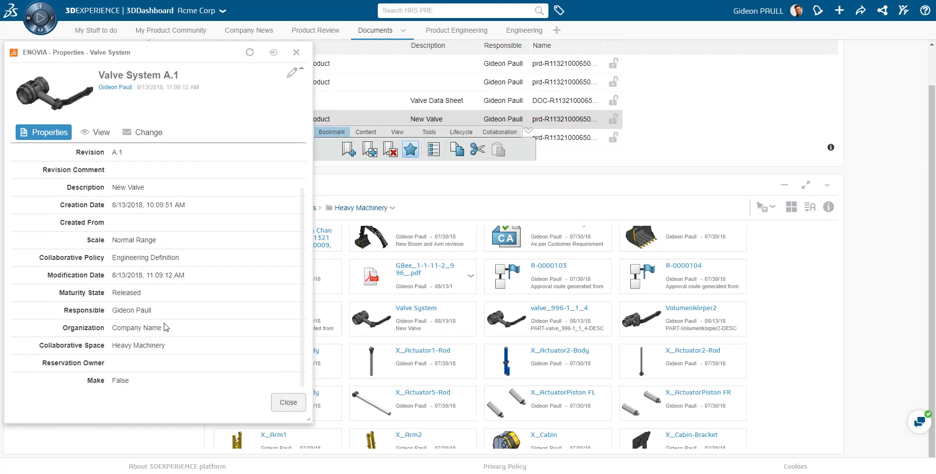
scroll(166, 327, "up", 1)
scroll(166, 327, "up", 2)
left_click(287, 403)
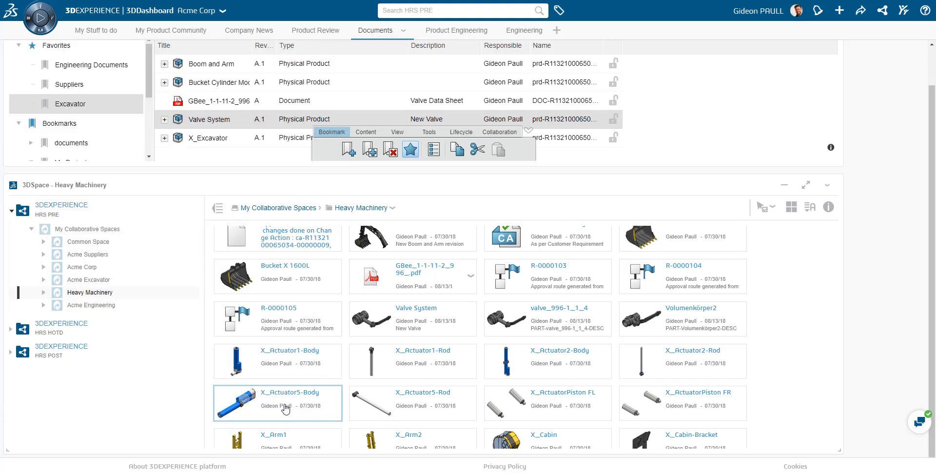